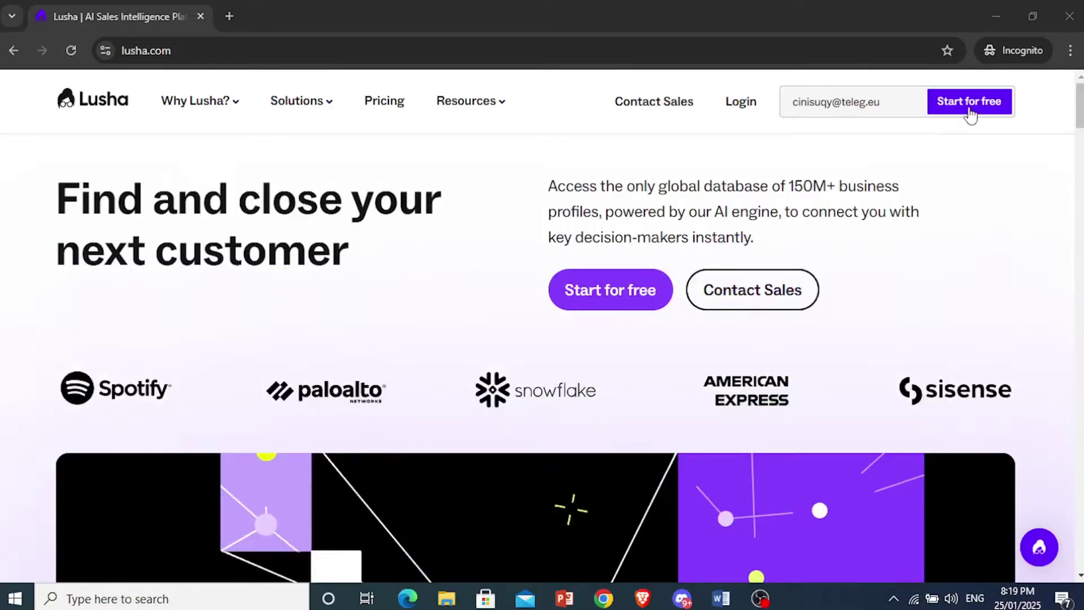
# - Start a free Lusha sign-up and paste in the work e-mail
pyautogui.click(971, 110)
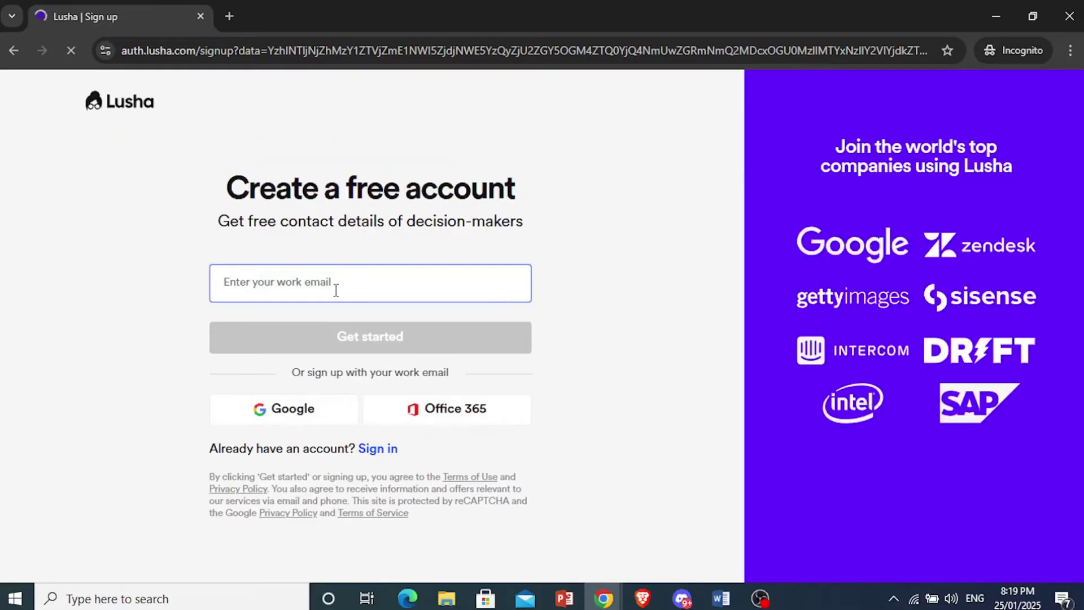
pyautogui.hotkey('ctrl', 'v')
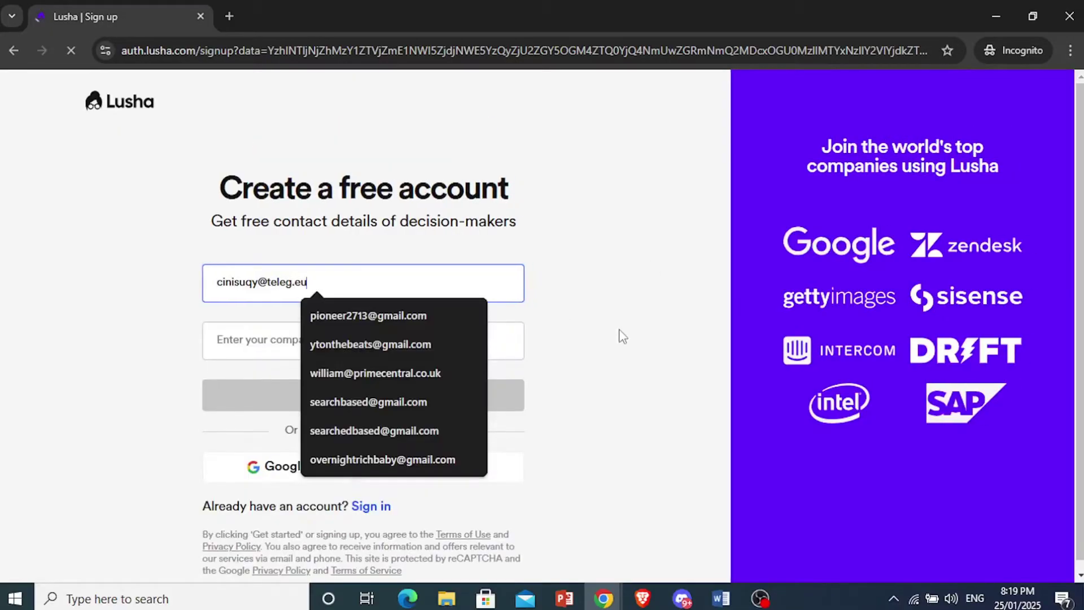
pyautogui.click(395, 355)
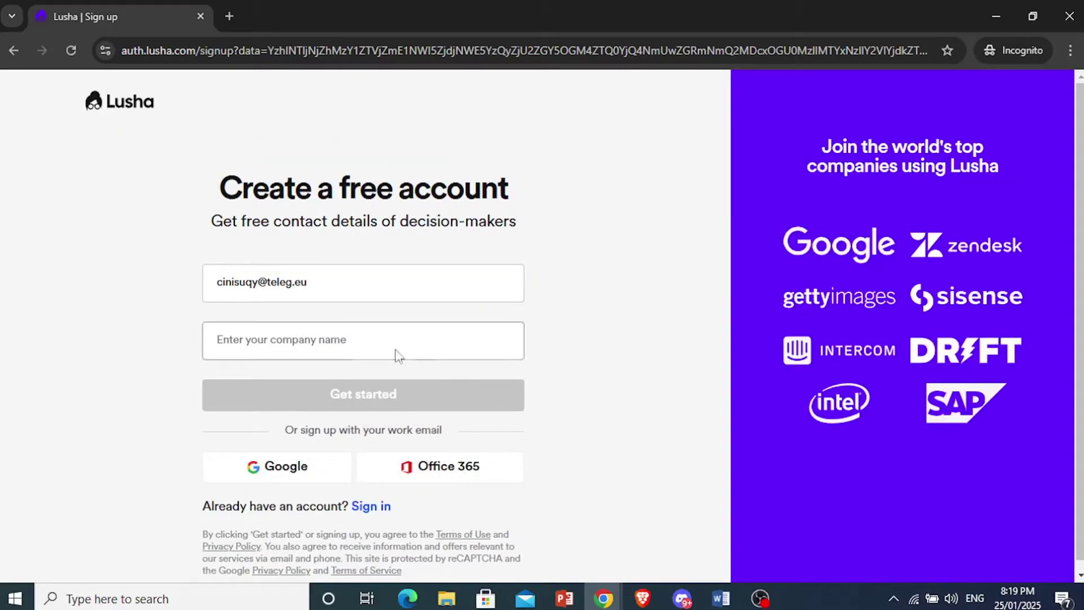
# - Enter company name Teleg Media and the user's first and last name
pyautogui.click(353, 346)
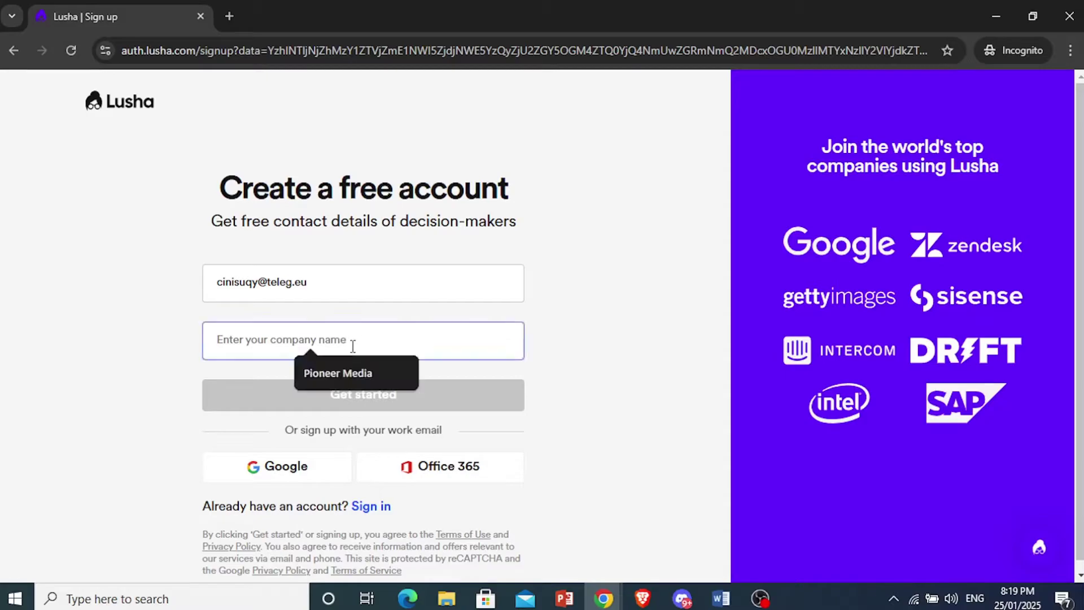
pyautogui.write('Teleg Media')
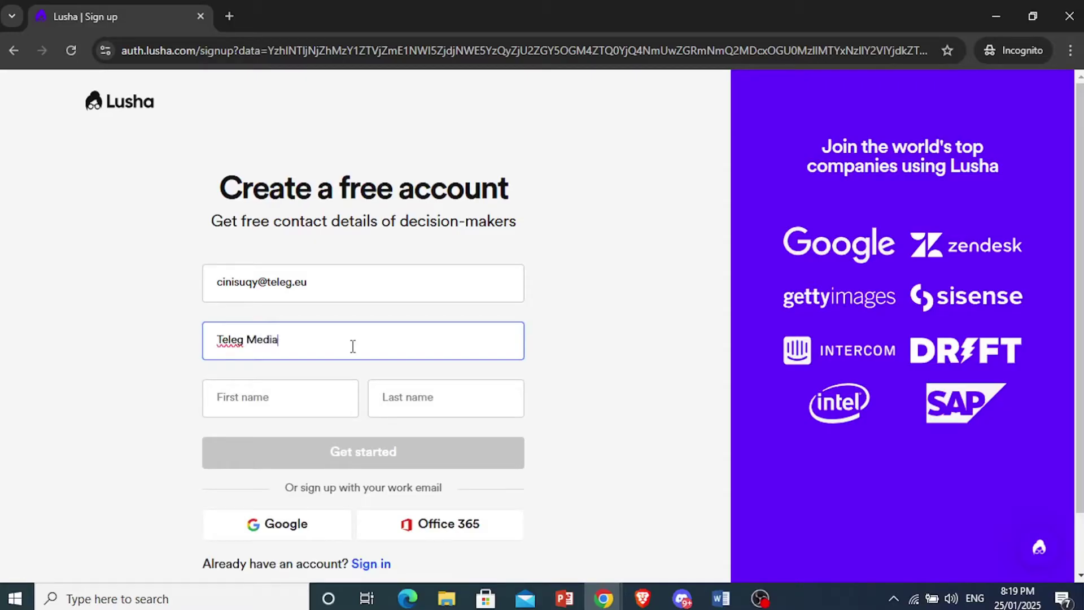
pyautogui.click(330, 394)
pyautogui.click(315, 392)
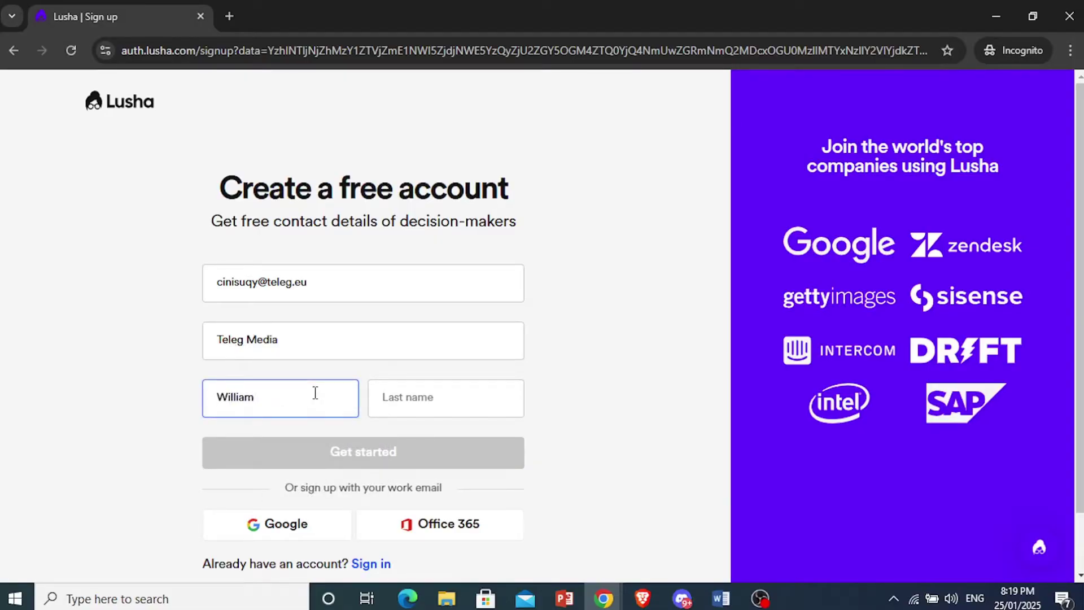
pyautogui.click(407, 397)
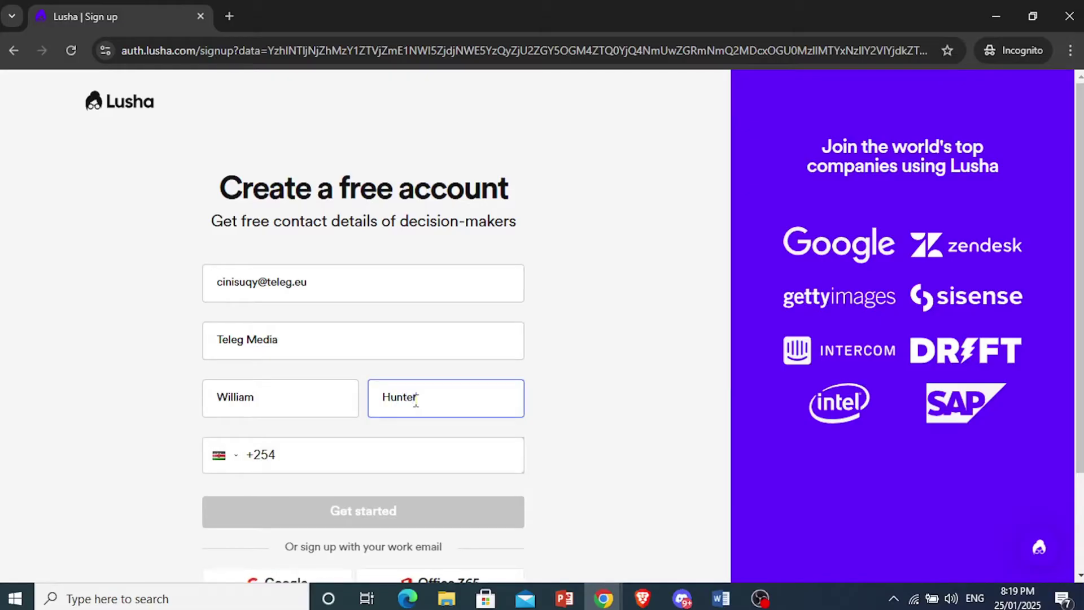
# - Switch the phone country code to United States +1 and enter the phone number
pyautogui.click(220, 455)
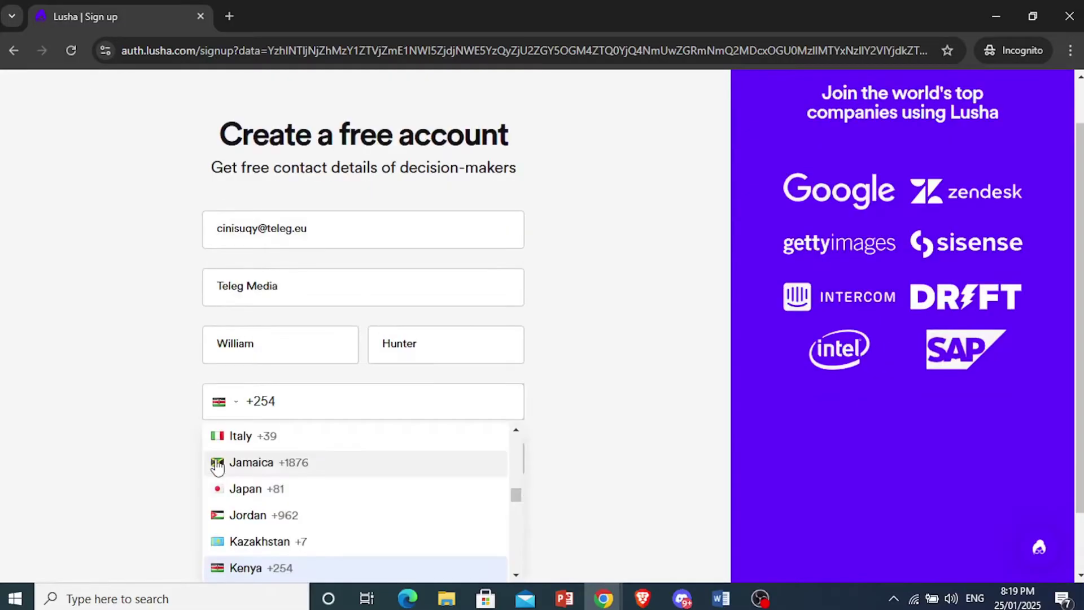
pyautogui.moveTo(515, 494); pyautogui.dragTo(515, 539)
pyautogui.moveTo(1080, 334); pyautogui.dragTo(1080, 393)
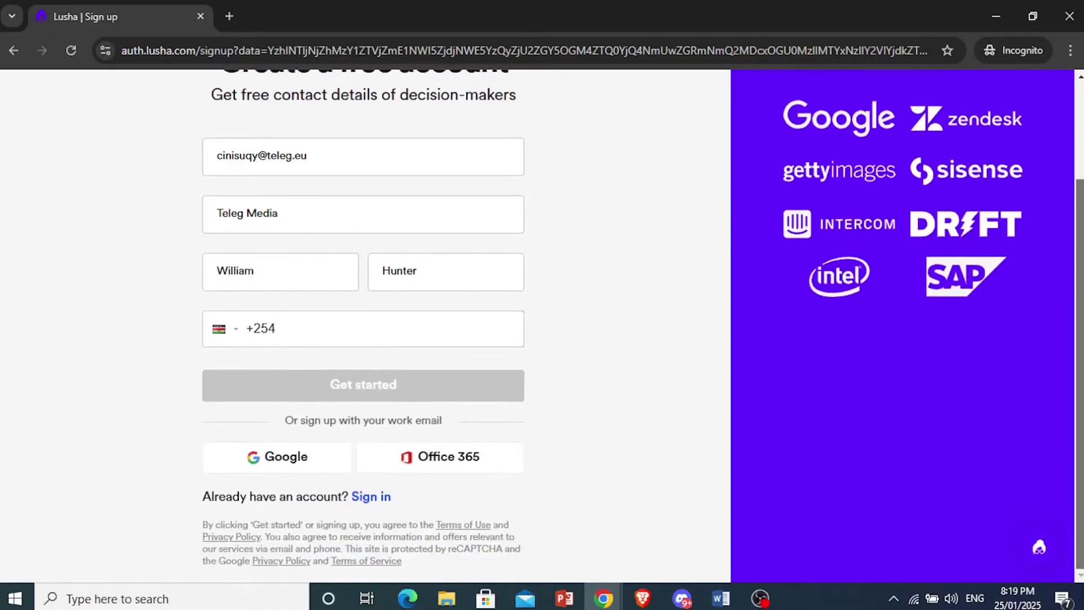
pyautogui.click(225, 333)
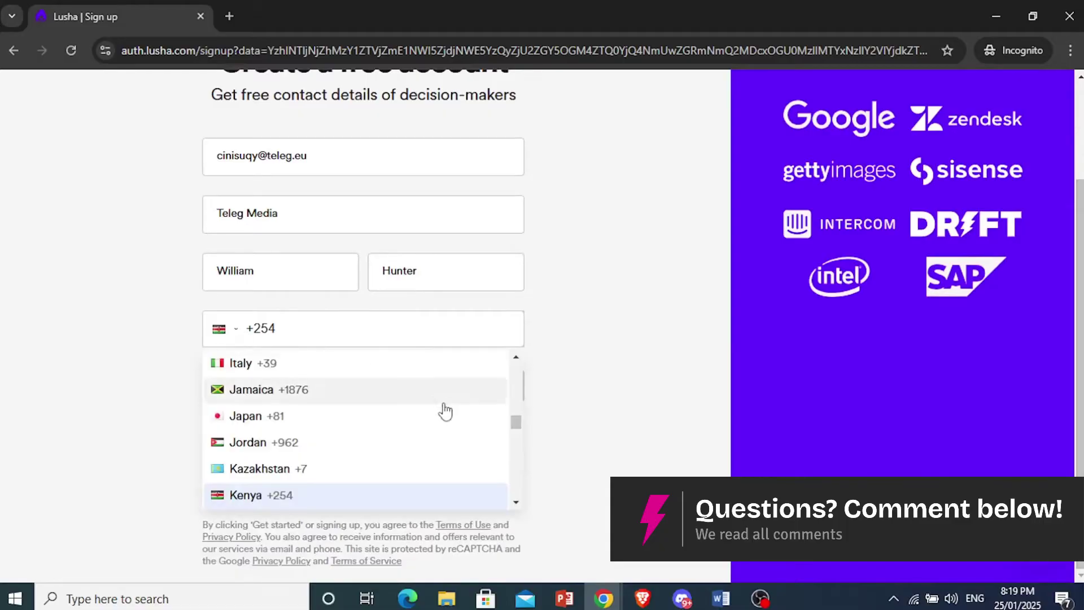
pyautogui.moveTo(517, 422); pyautogui.dragTo(524, 495)
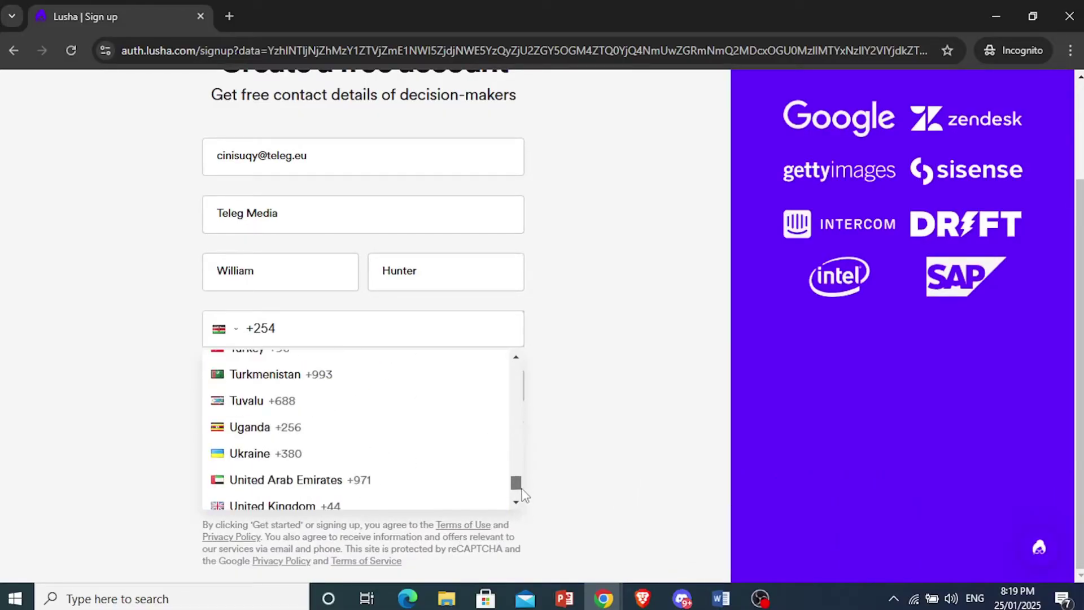
pyautogui.click(516, 502)
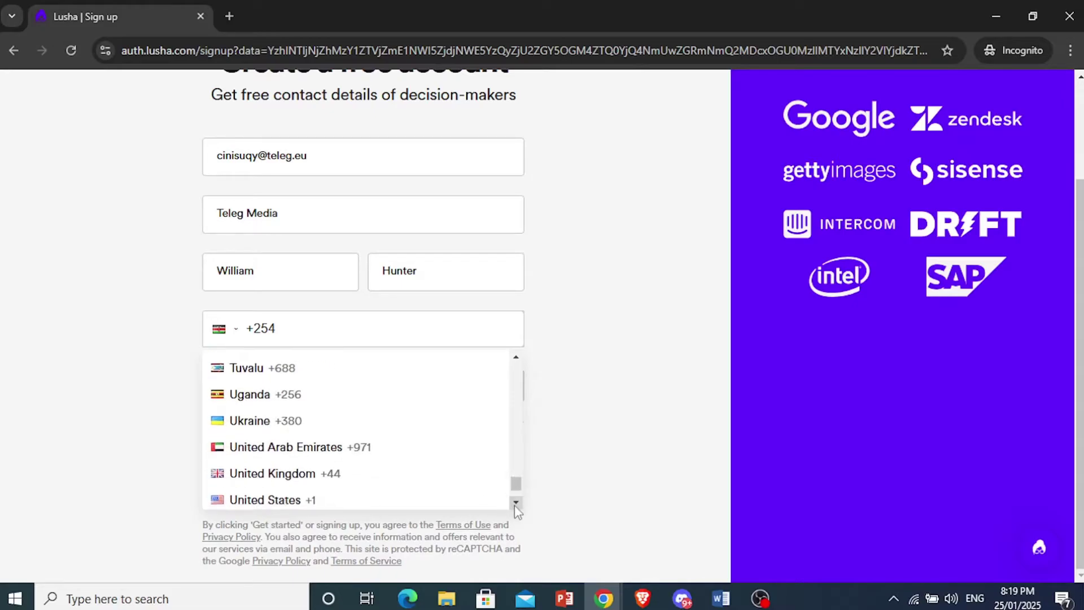
pyautogui.click(516, 502)
pyautogui.click(308, 476)
pyautogui.click(380, 327)
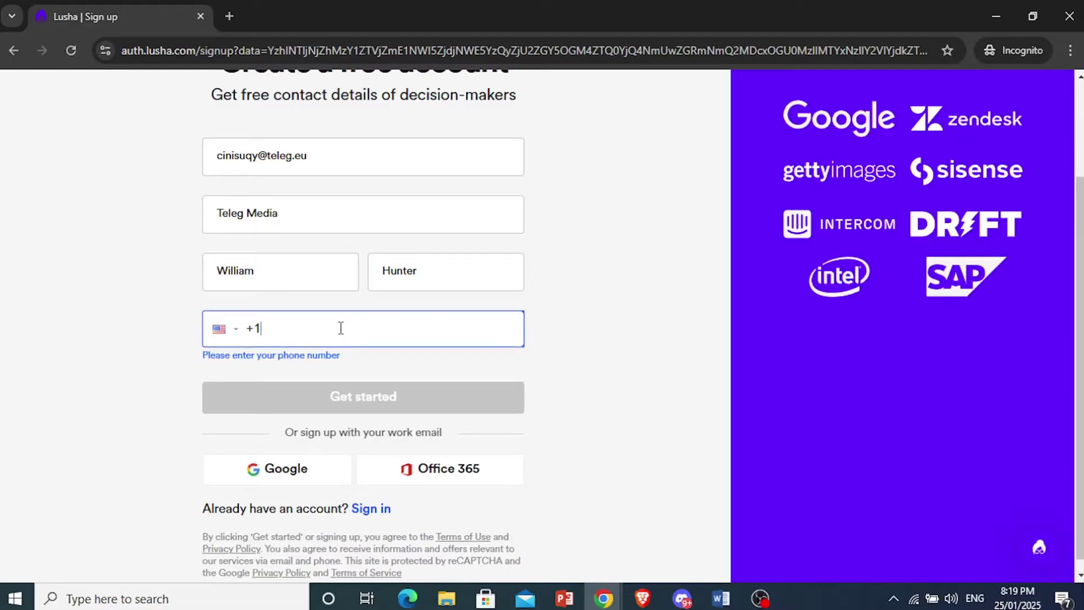
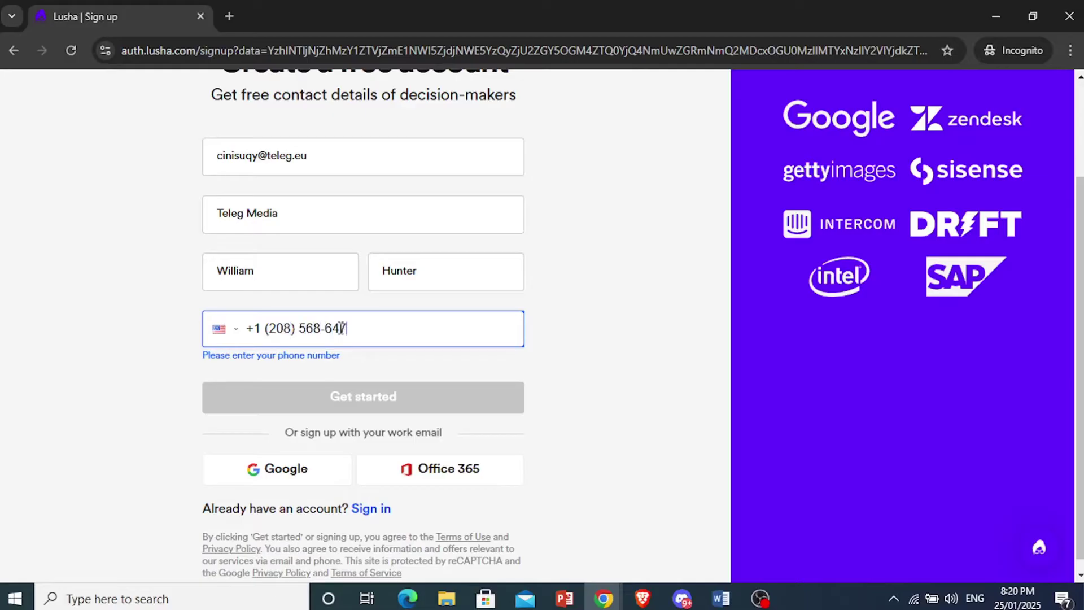
# - Enter an account password and choose Friend or colleague as how Lusha was discovered
pyautogui.click(346, 399)
pyautogui.write('W')
pyautogui.write('•••••••••')
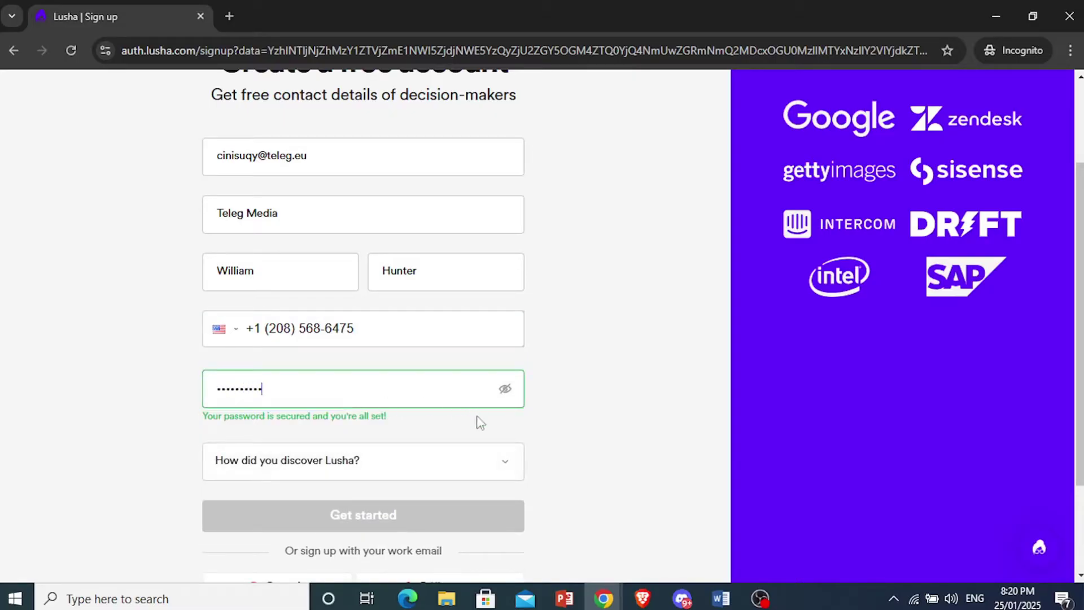
pyautogui.scroll(-2, 668, 409)
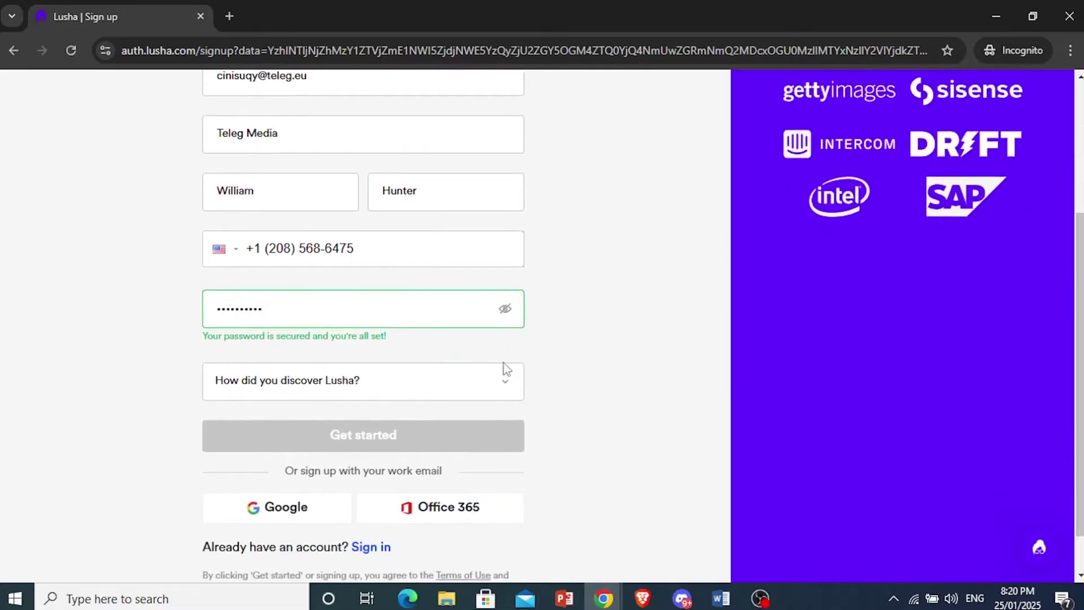
pyautogui.click(500, 377)
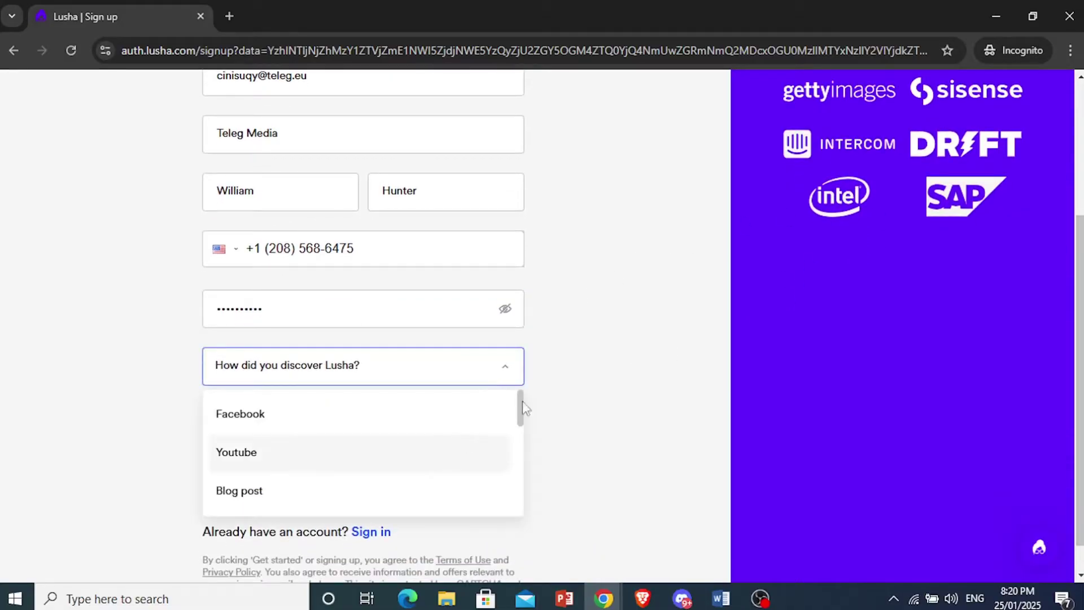
pyautogui.moveTo(521, 407); pyautogui.dragTo(520, 472)
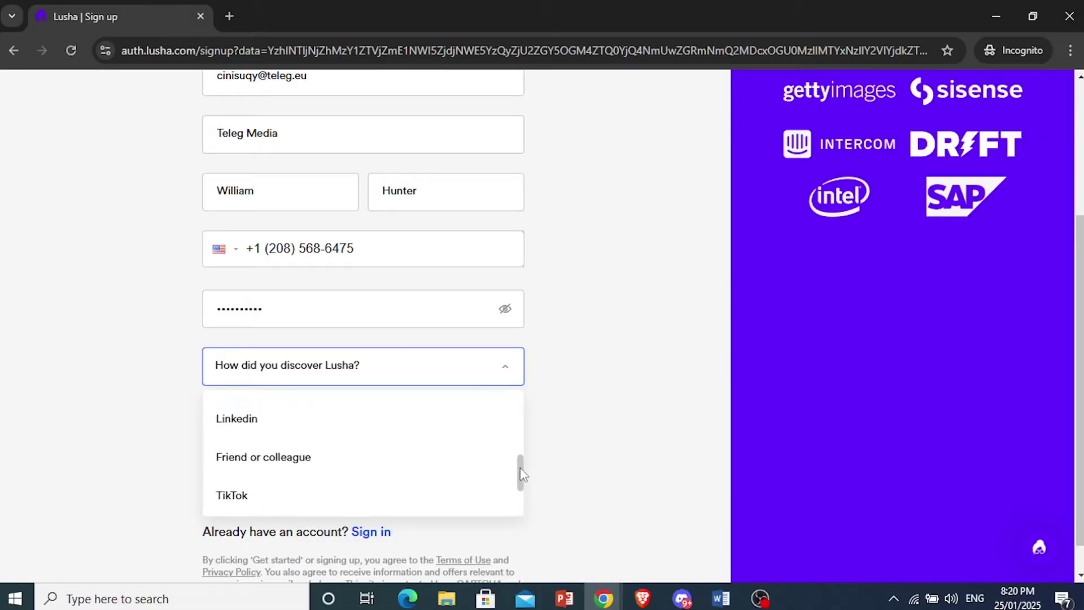
pyautogui.click(308, 455)
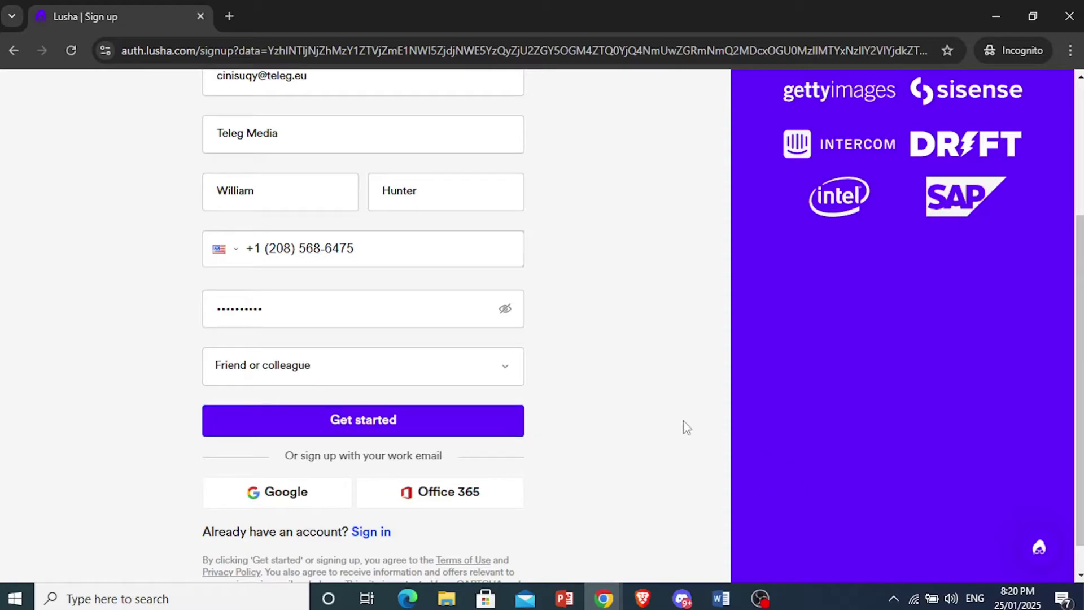
pyautogui.click(823, 602)
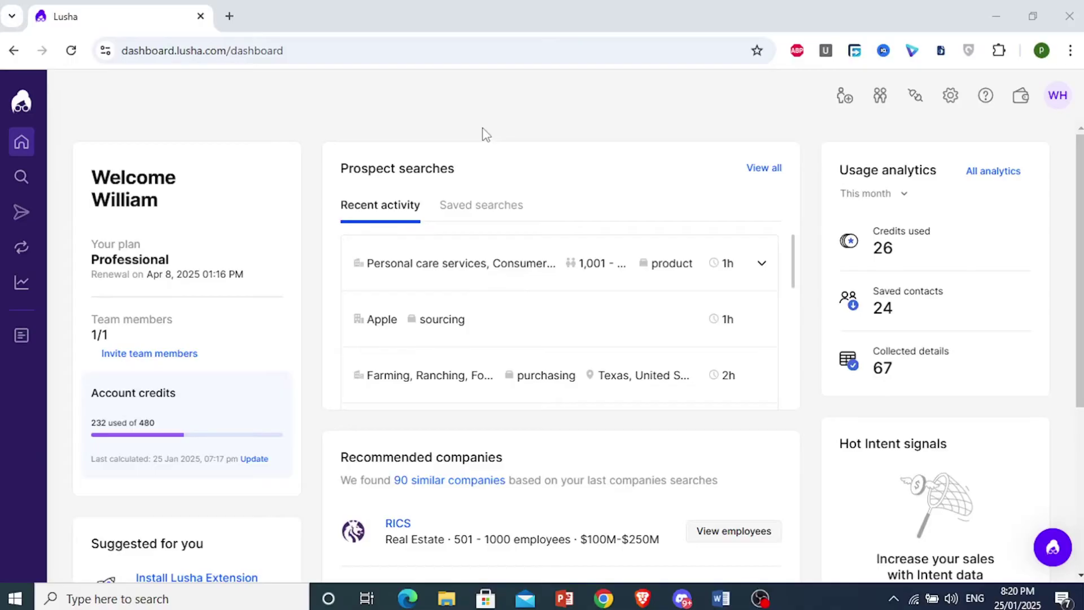
# - Reload the Home dashboard, scroll through it, and go to the Lusha browser extension
pyautogui.moveTo(22, 142)
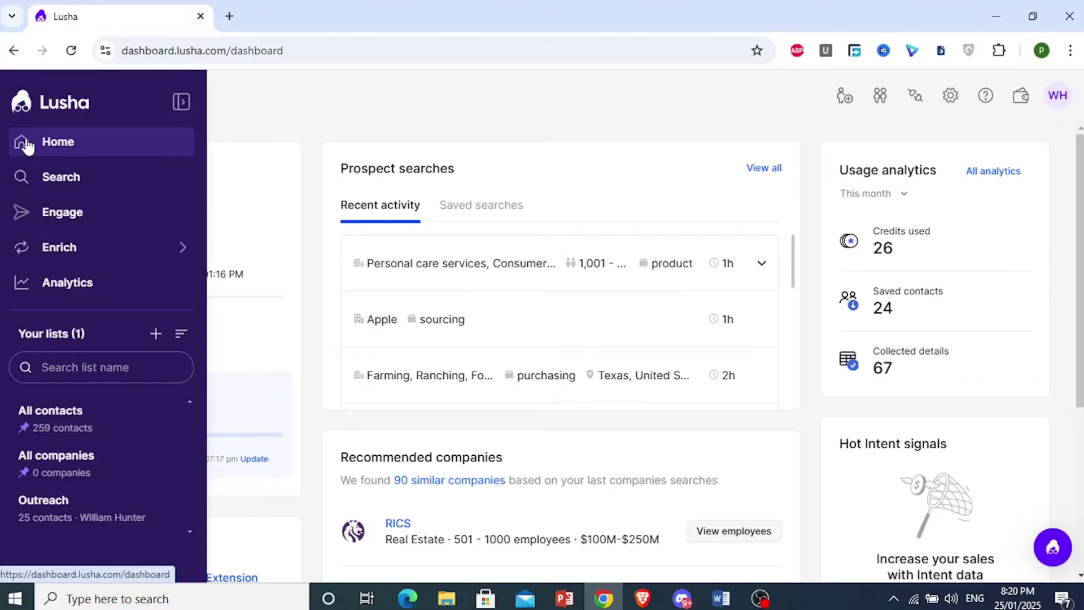
pyautogui.click(54, 109)
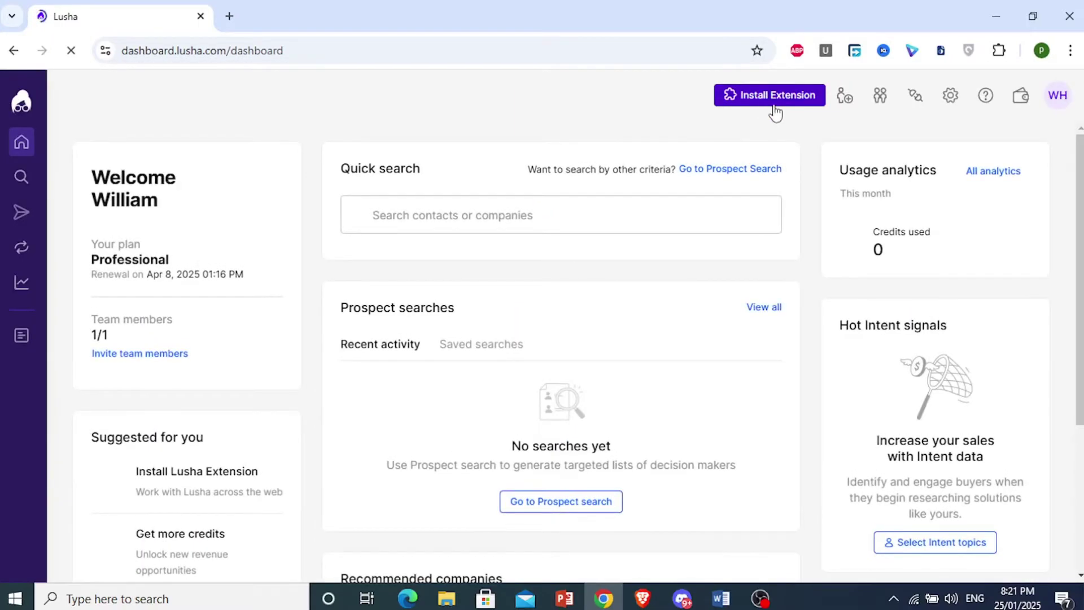
pyautogui.scroll(-2, 255, 400)
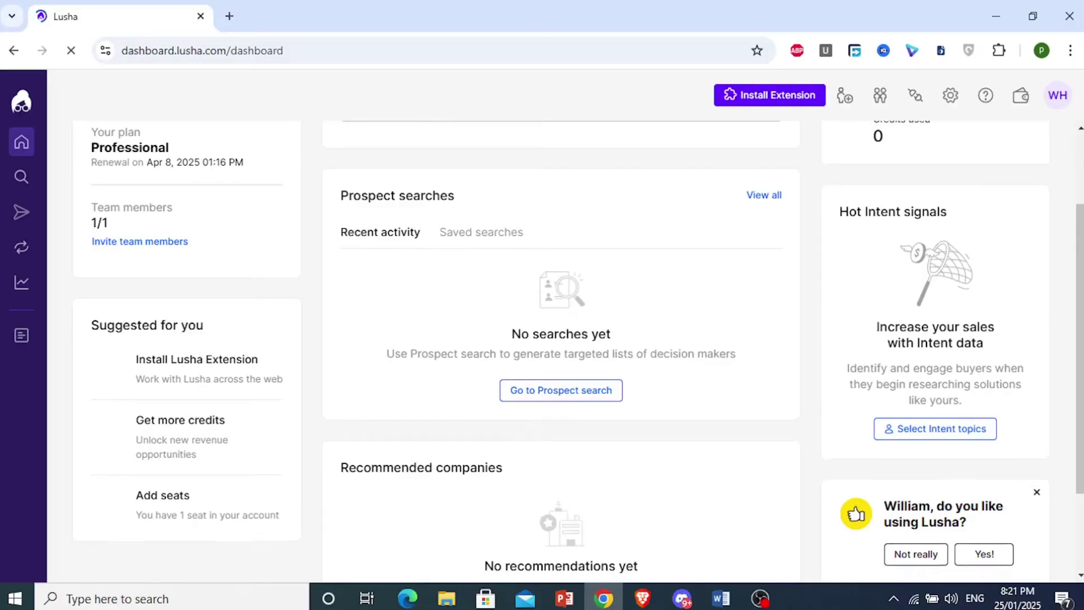
pyautogui.click(765, 96)
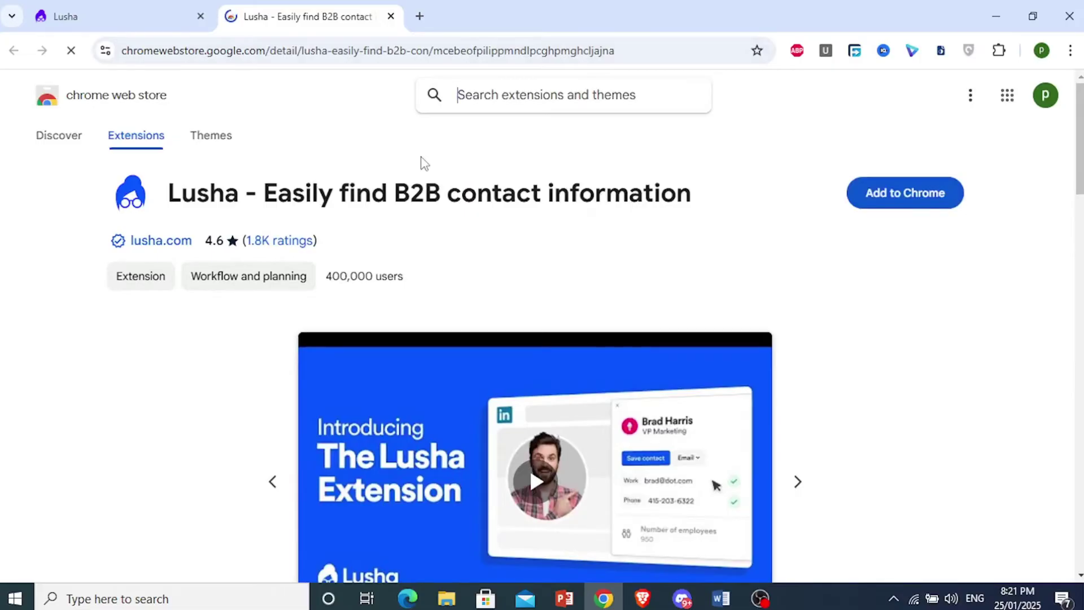
# - Add the Lusha extension to Chrome and dismiss the extension-added notice
pyautogui.click(897, 204)
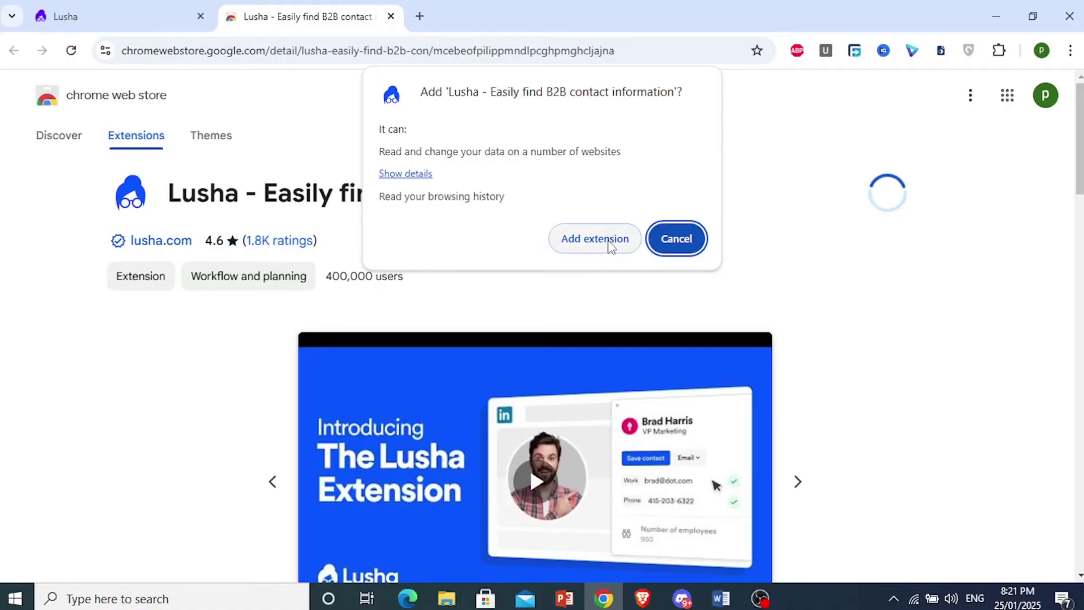
pyautogui.click(609, 239)
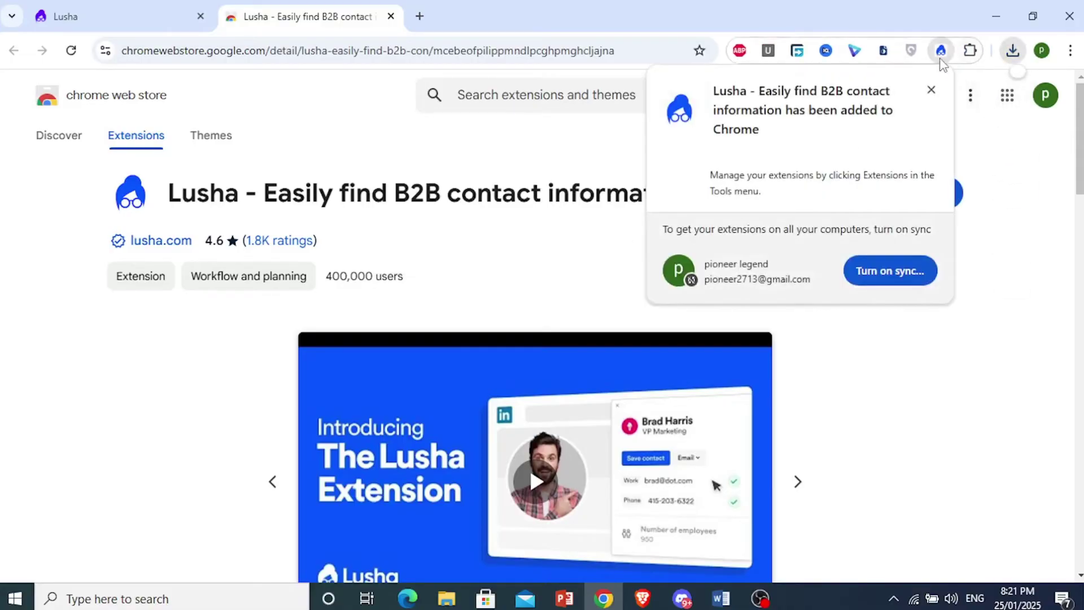
pyautogui.click(1001, 215)
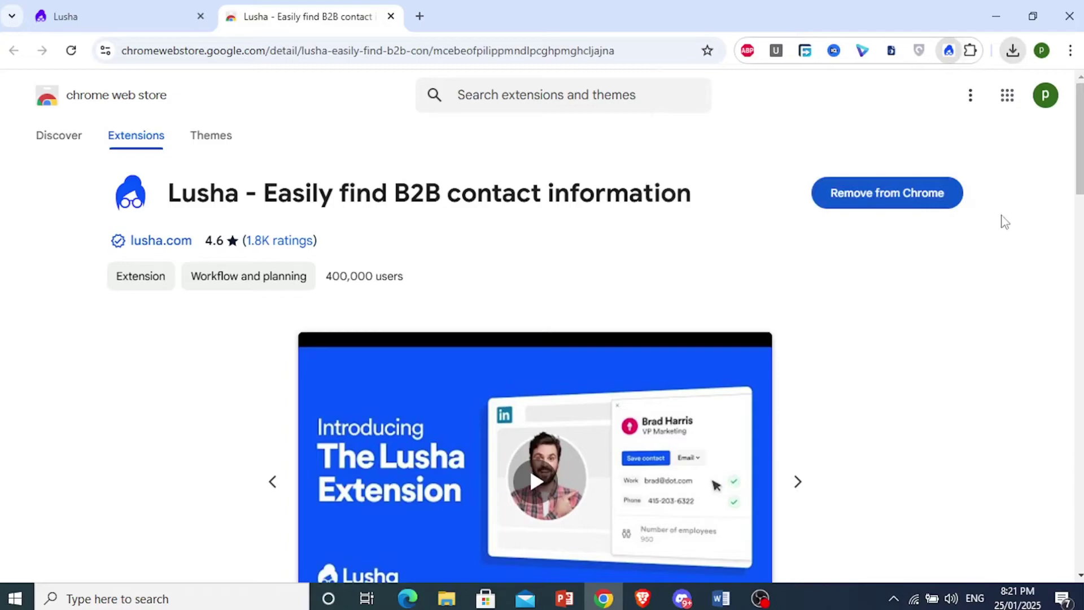
pyautogui.click(970, 51)
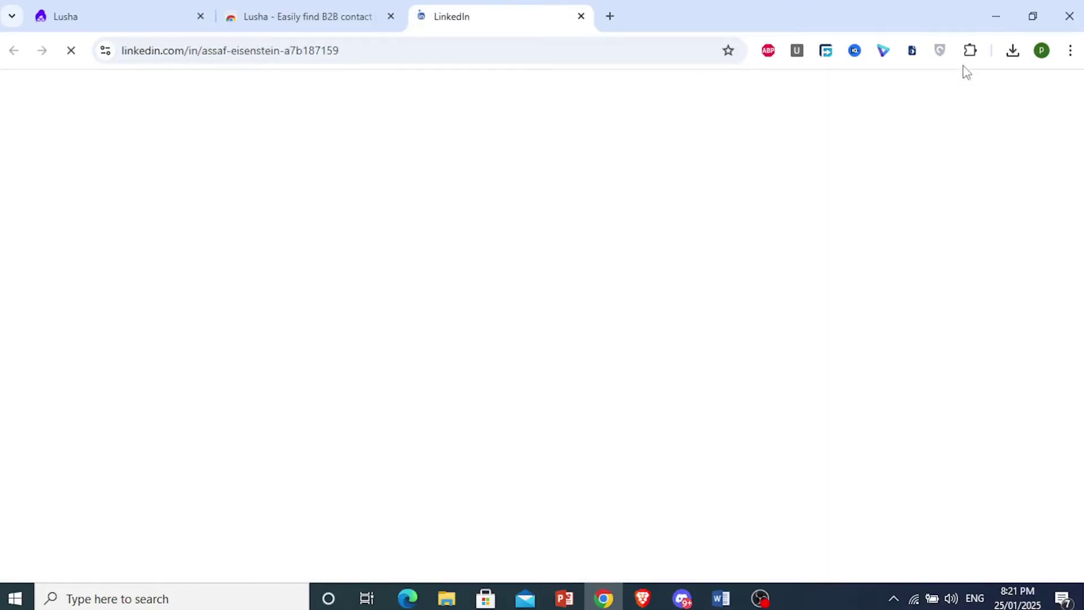
# - Pin the Lusha extension in Chrome's Extensions menu
pyautogui.click(970, 51)
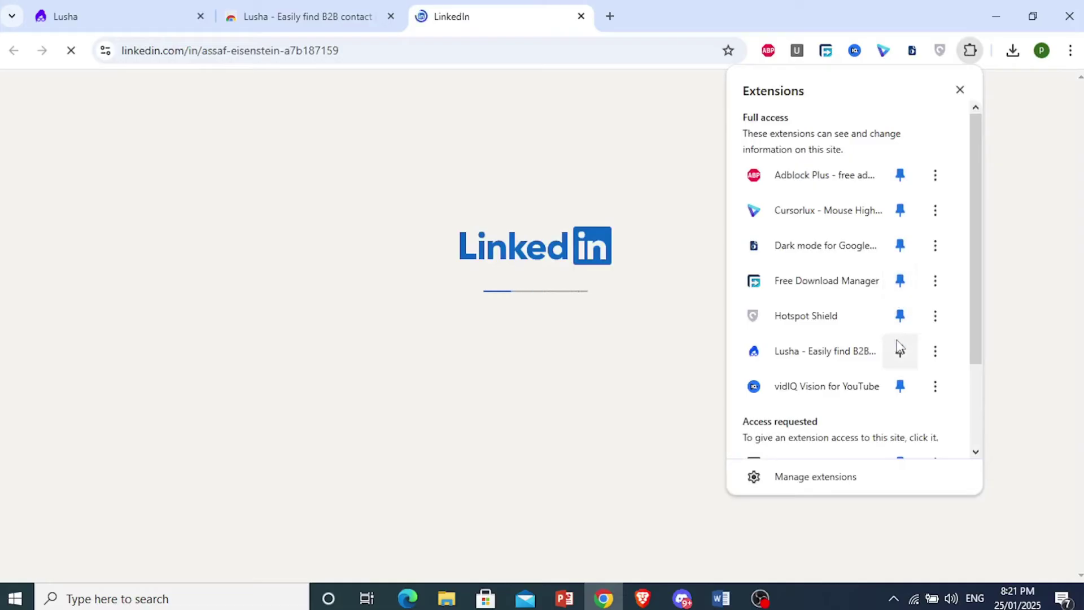
pyautogui.click(901, 352)
pyautogui.click(580, 321)
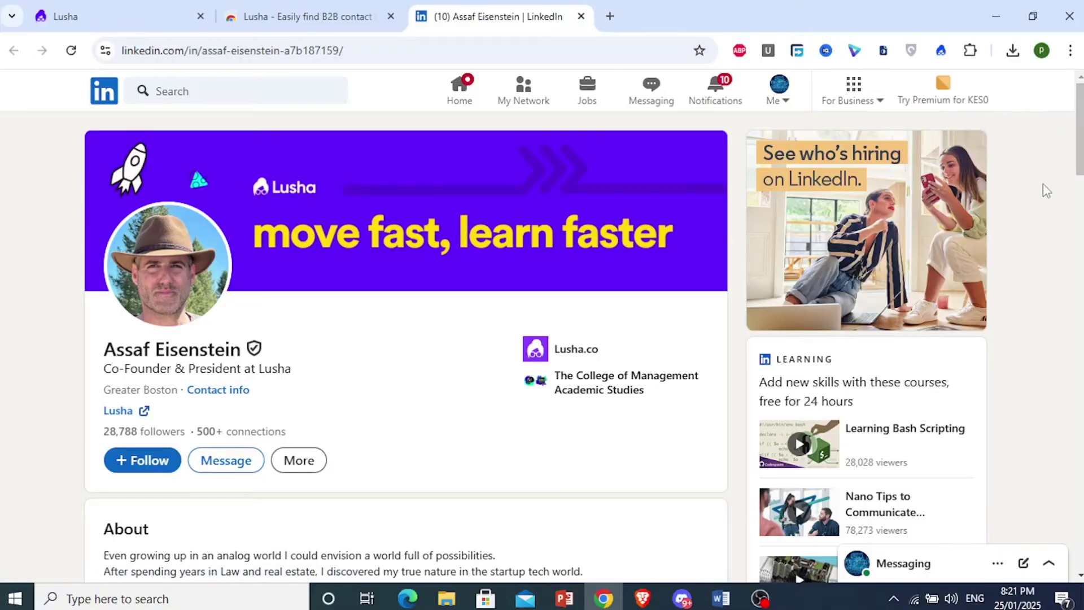
# - Open the SaaS skill's 'Endorsed by 1 person' link in a new tab, then return to the profile
pyautogui.moveTo(1081, 157); pyautogui.dragTo(1082, 475)
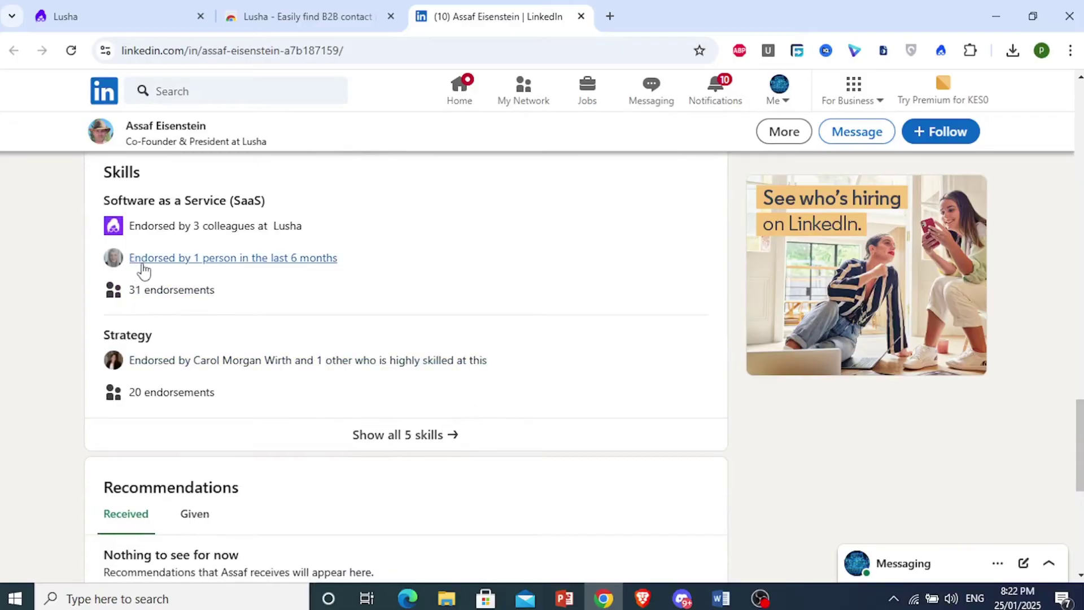
pyautogui.rightClick(194, 265)
pyautogui.click(226, 281)
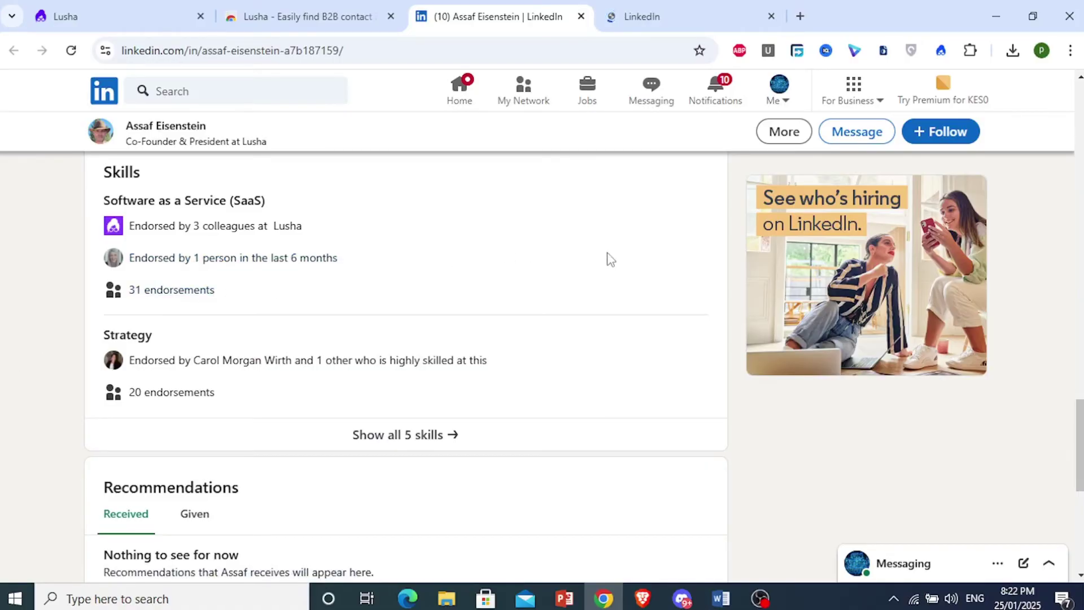
pyautogui.scroll(15, 1046, 176)
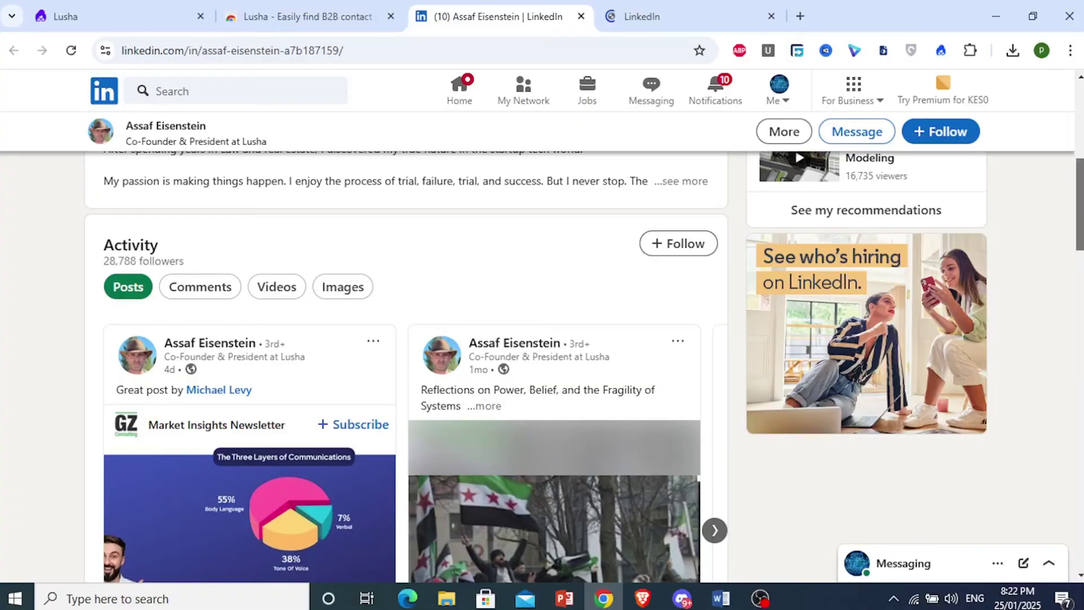
pyautogui.scroll(2, 542, 347)
pyautogui.scroll(4, 542, 347)
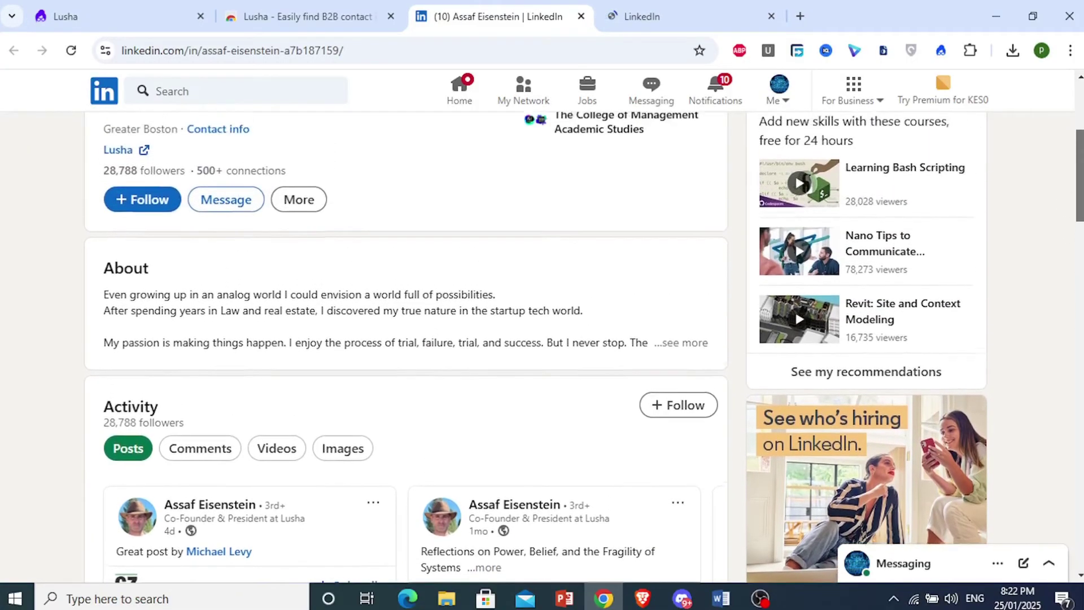
pyautogui.click(687, 13)
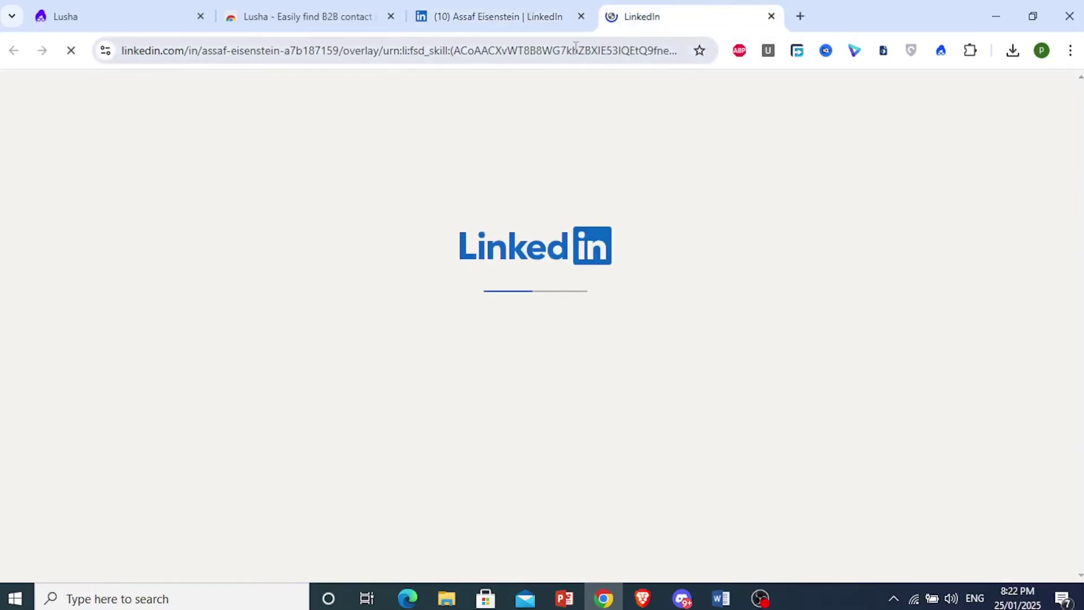
pyautogui.click(531, 8)
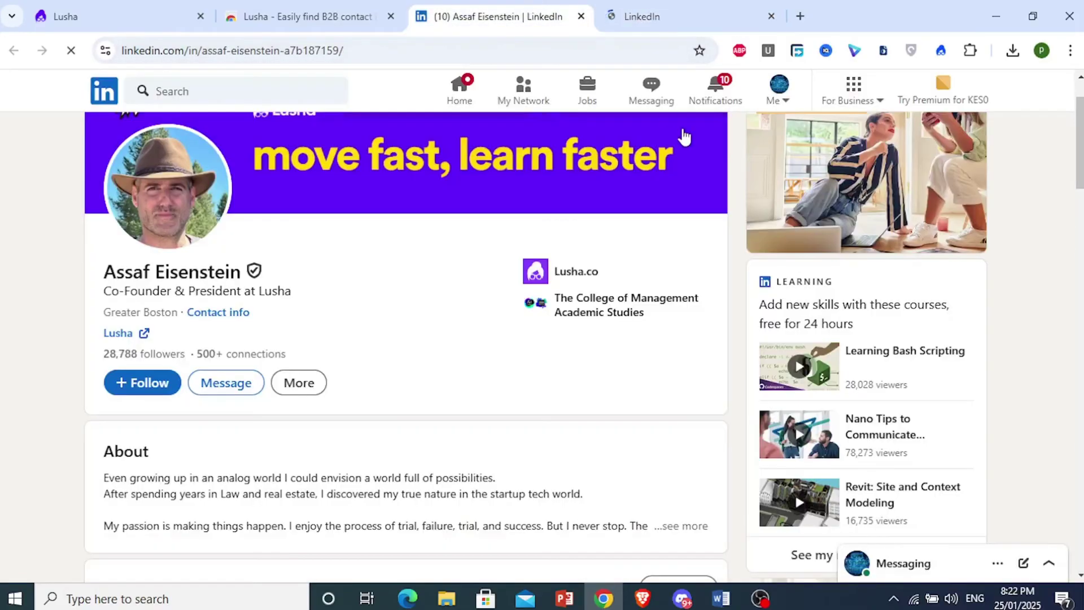
pyautogui.click(840, 603)
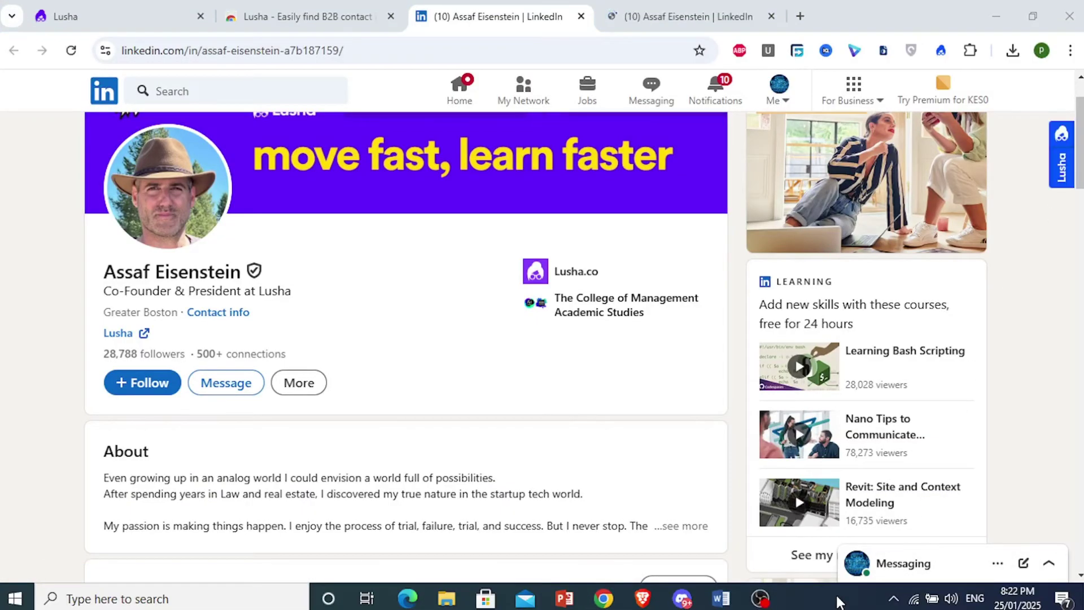
# - Open the Lusha panel on the profile, accept the notice, and copy the contact's email
pyautogui.click(1061, 181)
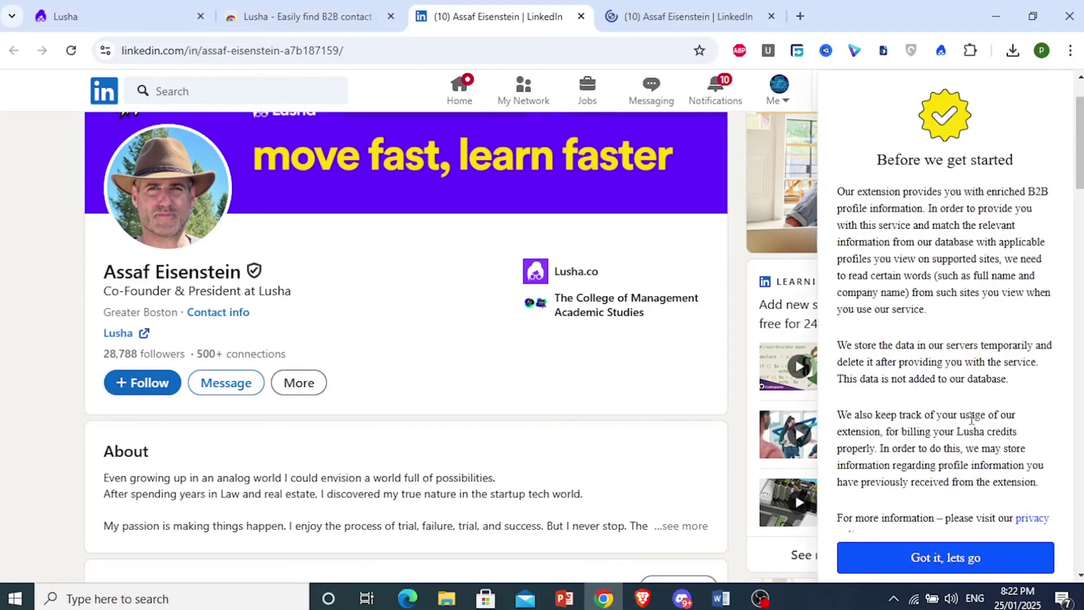
pyautogui.click(930, 561)
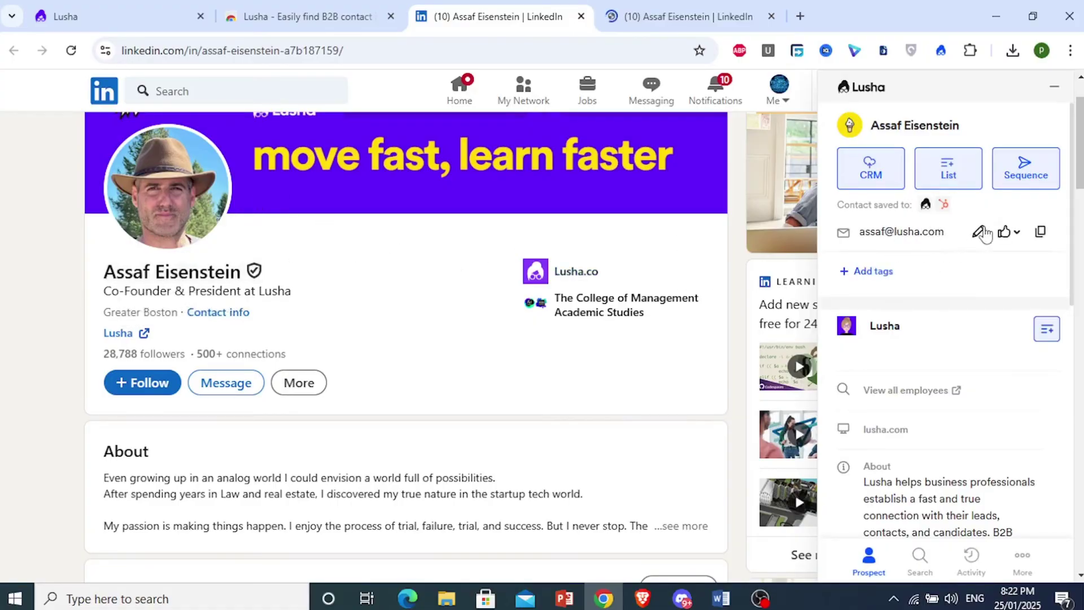
pyautogui.click(1041, 234)
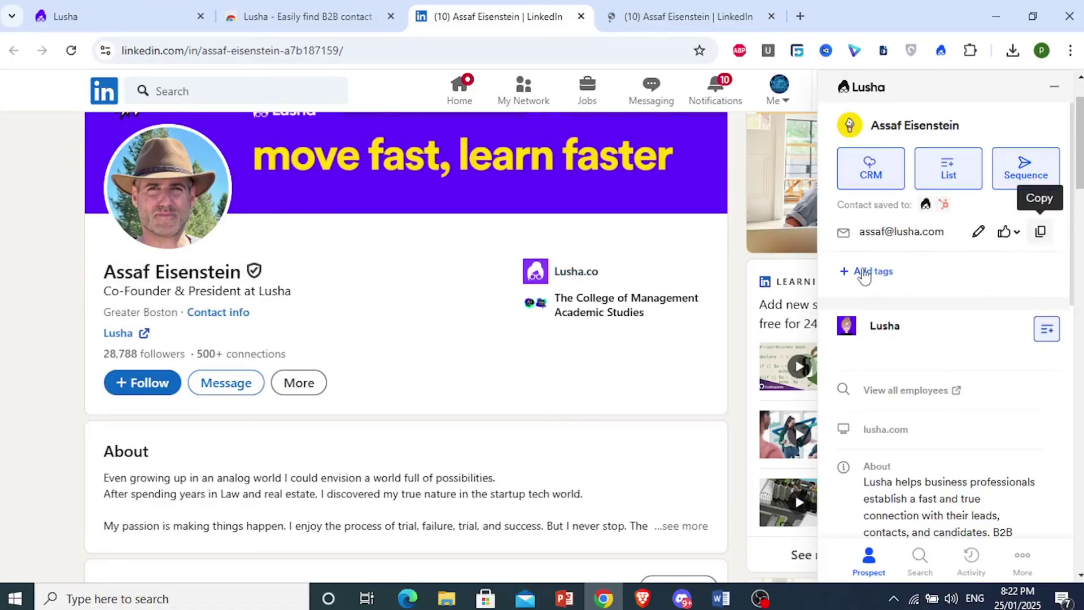
# - Save the contact to the Outreach list
pyautogui.click(947, 173)
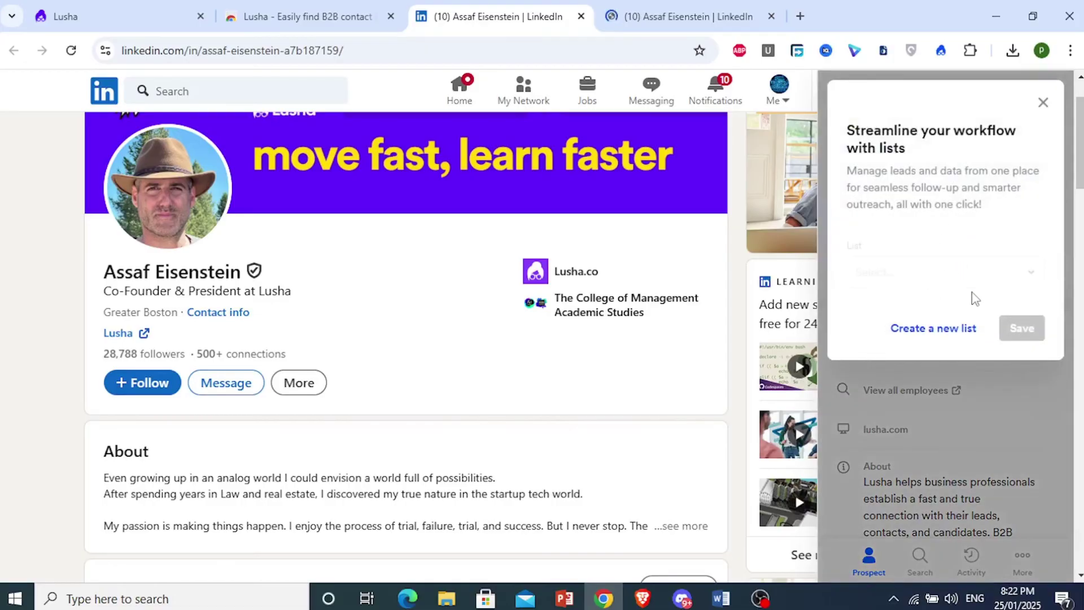
pyautogui.click(981, 276)
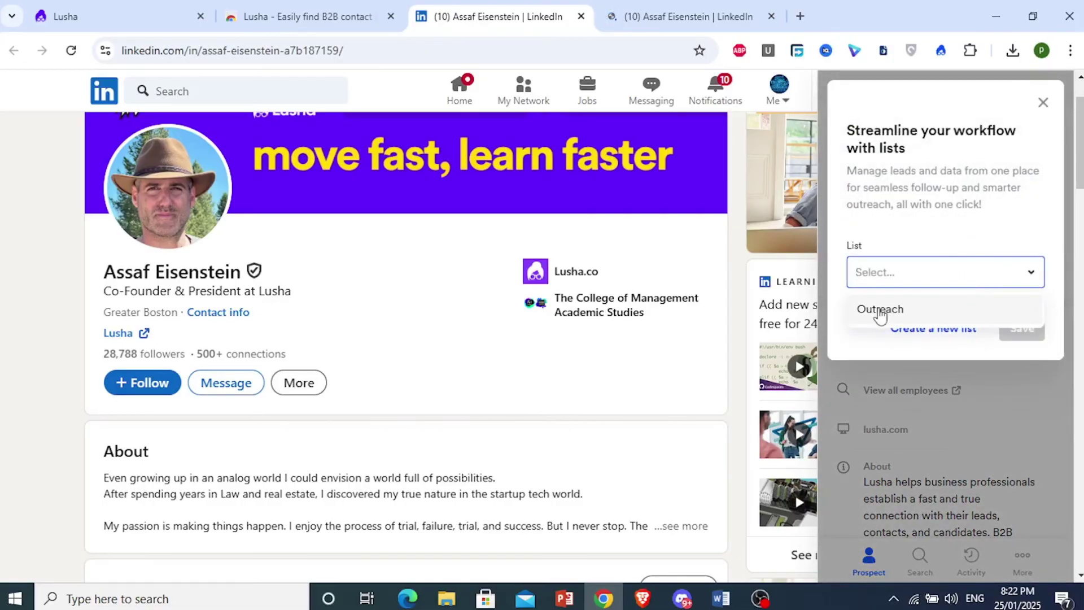
pyautogui.click(880, 310)
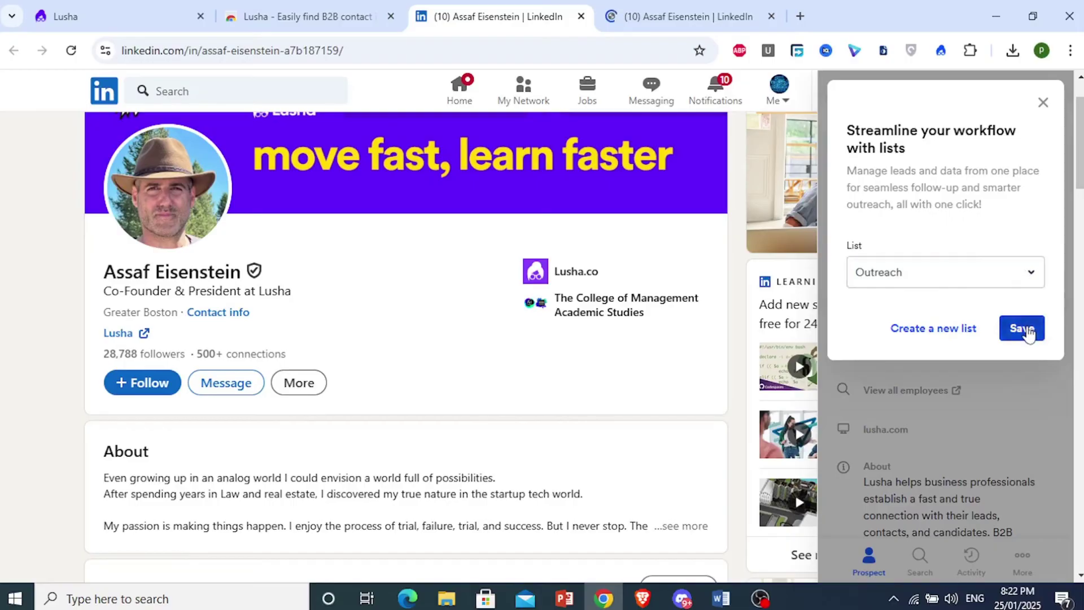
pyautogui.click(1028, 331)
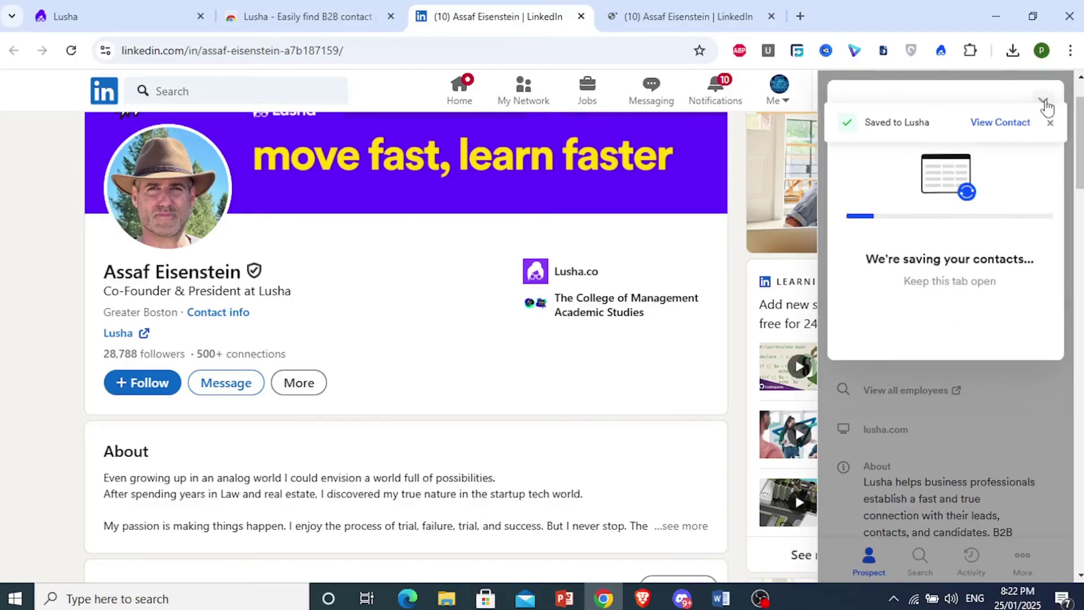
pyautogui.click(1044, 103)
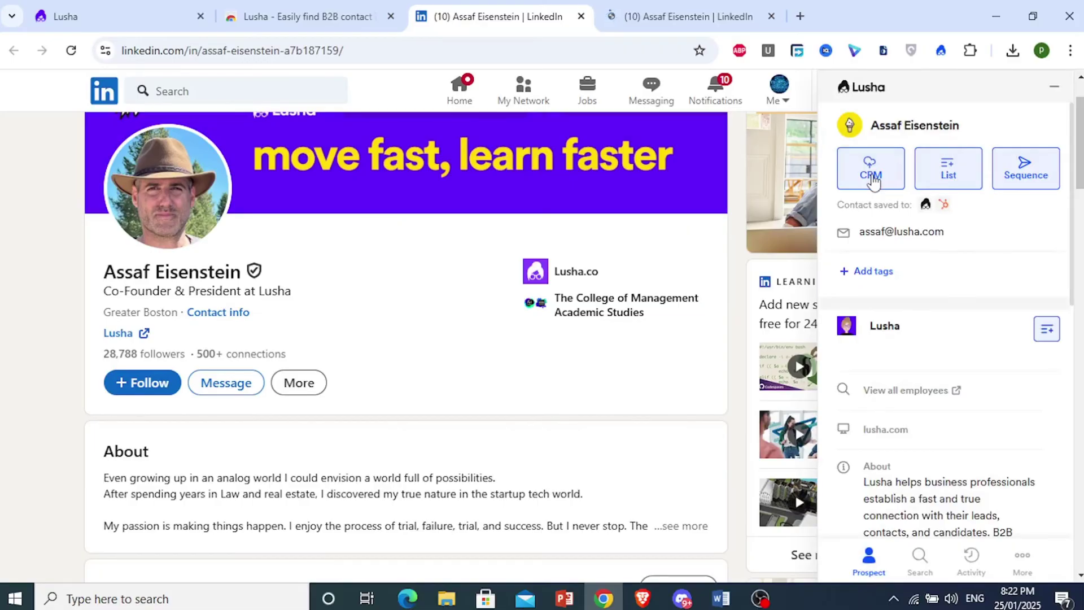
# - Export the contact to HubSpot via the CRM option and close the progress dialog
pyautogui.click(873, 180)
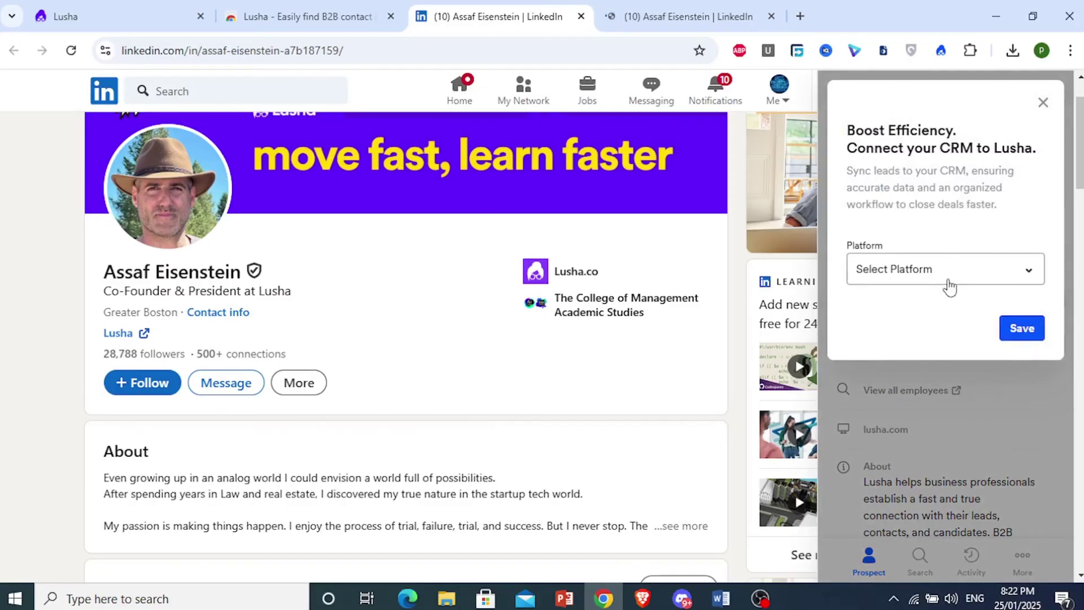
pyautogui.click(947, 276)
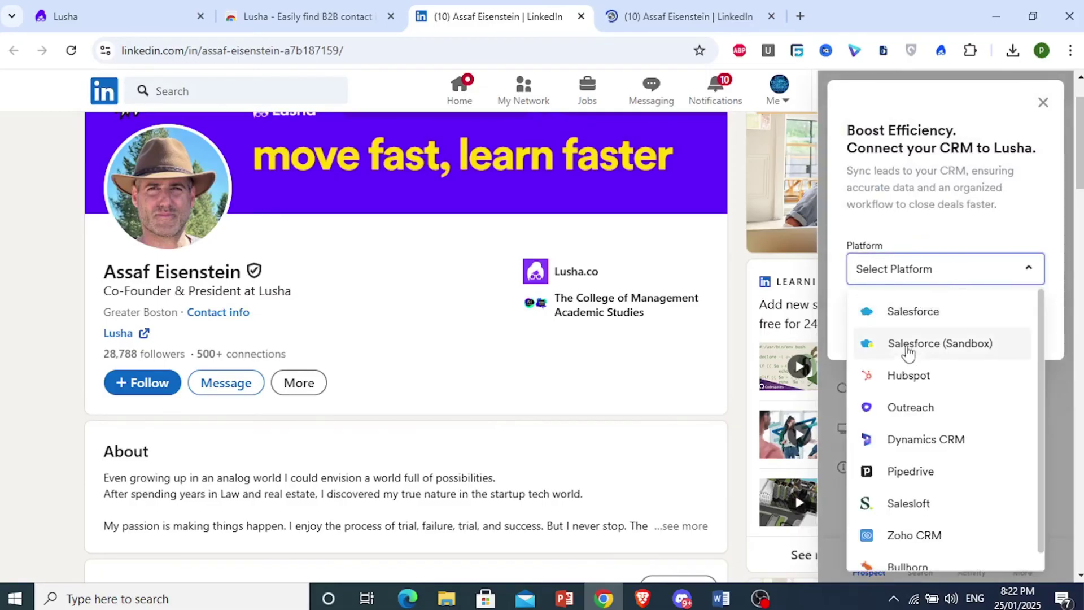
pyautogui.click(914, 376)
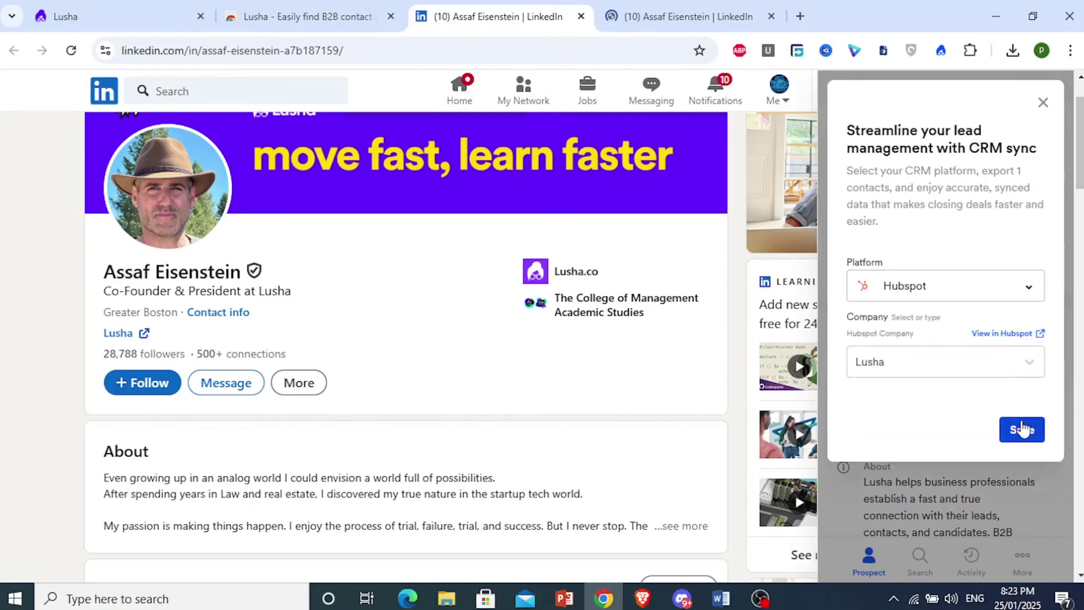
pyautogui.click(1023, 432)
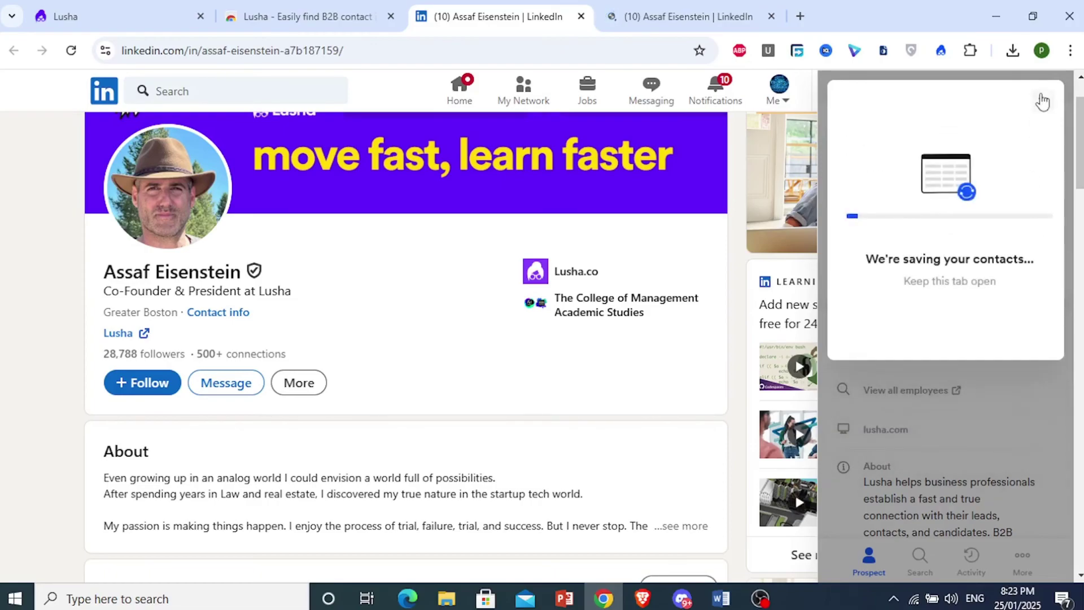
pyautogui.click(705, 8)
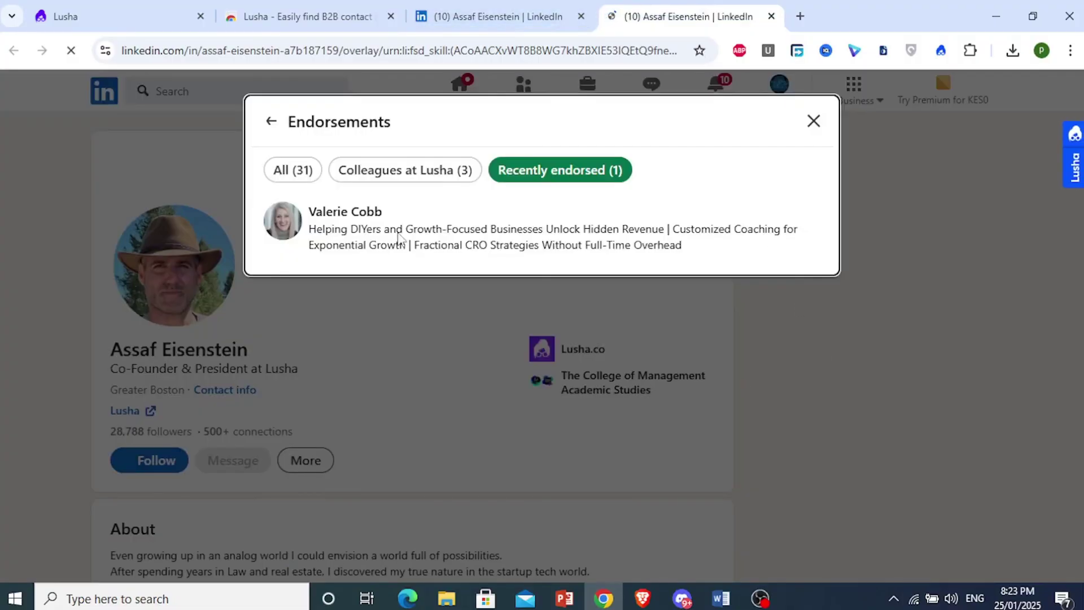
# - Open the endorser's LinkedIn profile and reveal her email with Show contact in Lusha
pyautogui.click(345, 211)
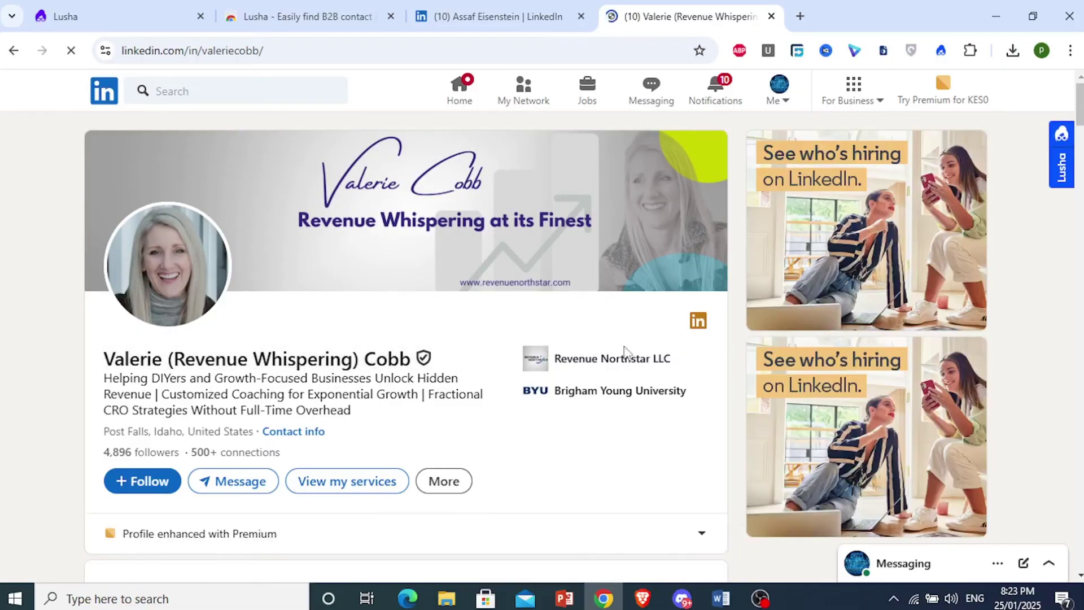
pyautogui.click(1066, 172)
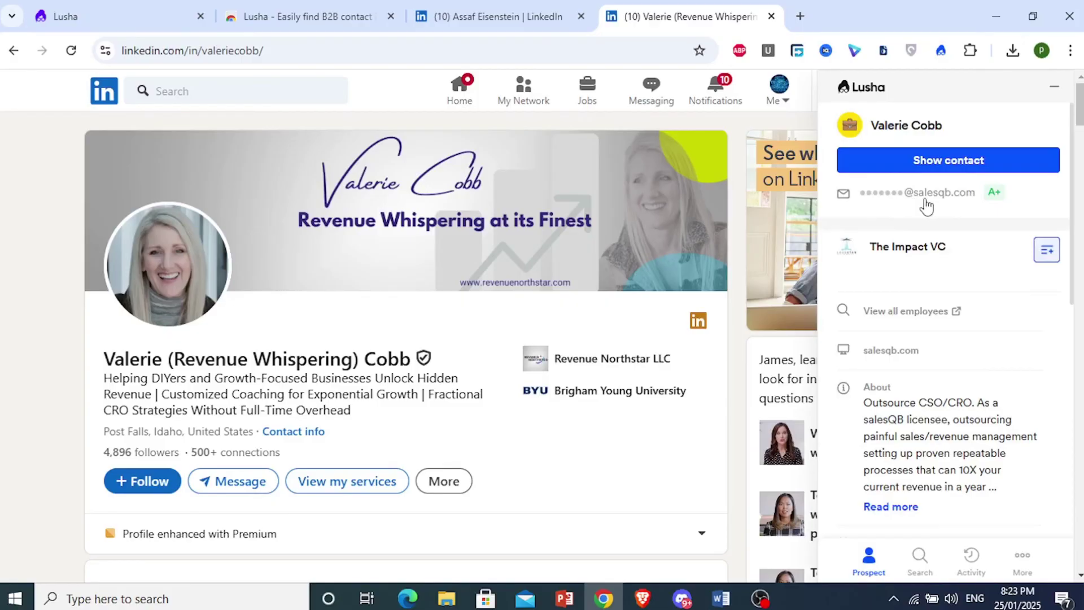
pyautogui.click(956, 168)
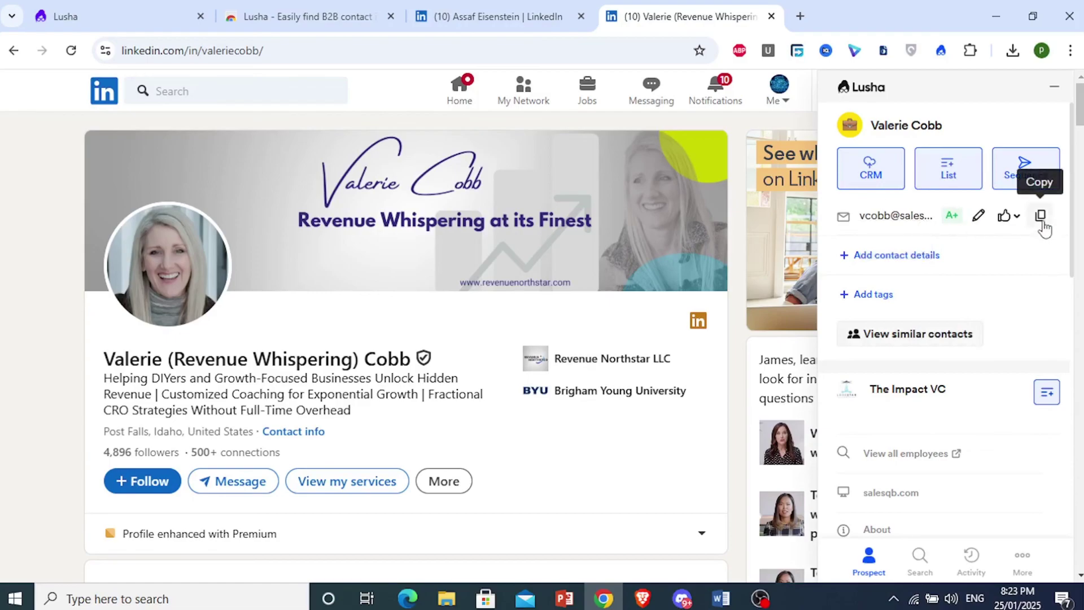
pyautogui.click(828, 605)
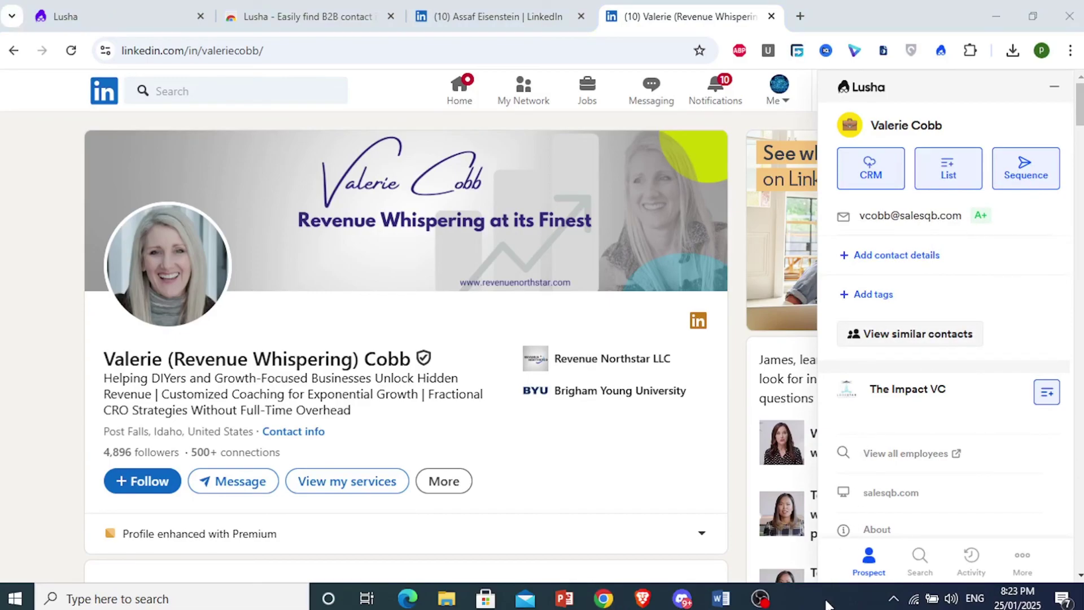